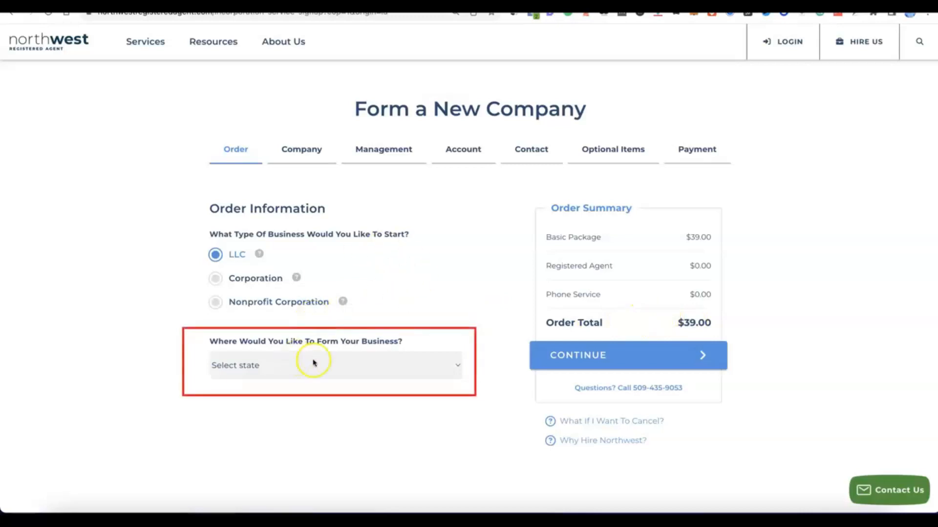
Step: Choose New Mexico as the state for forming the LLC and proceed to the company details with 6 Day Processing
{"action": "left_click", "coordinate": [456, 364]}
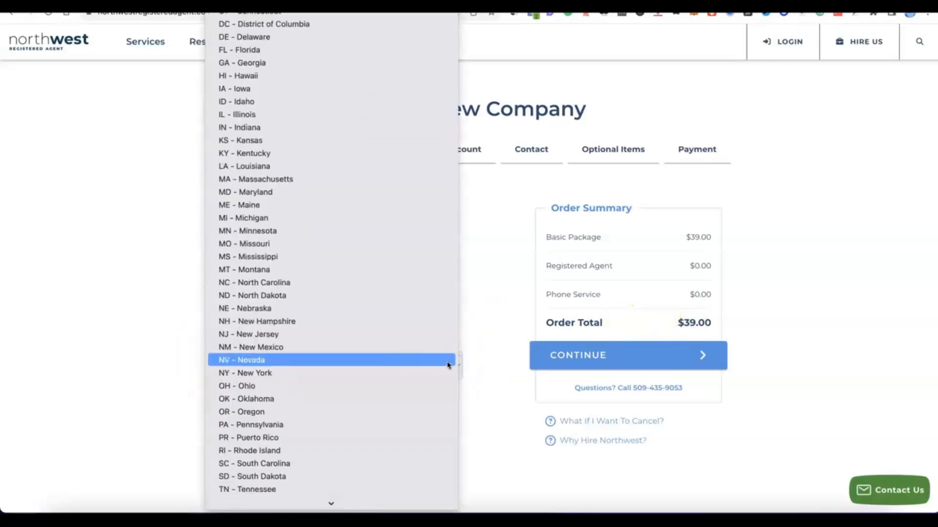
{"action": "scroll", "coordinate": [323, 308], "scroll_direction": "down", "scroll_amount": 3}
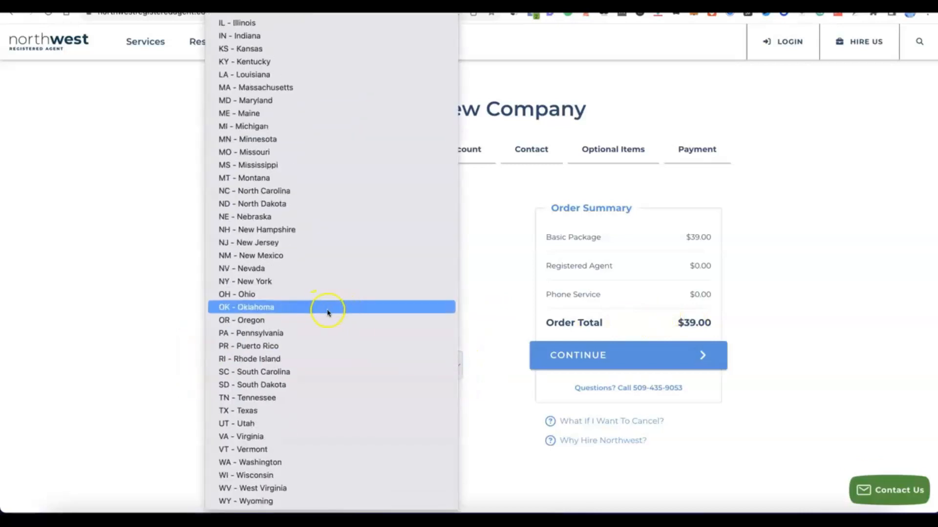
{"action": "left_click", "coordinate": [261, 257]}
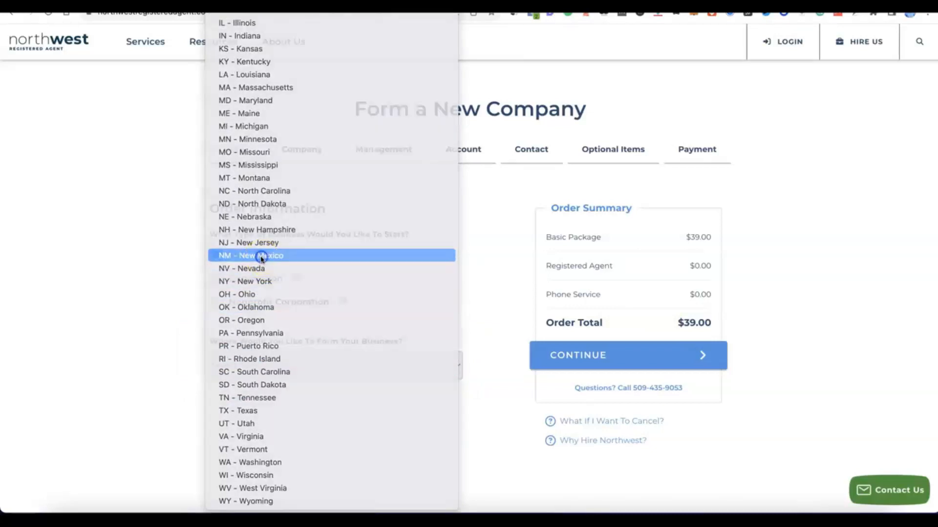
{"action": "scroll", "coordinate": [360, 387], "scroll_direction": "down", "scroll_amount": 2}
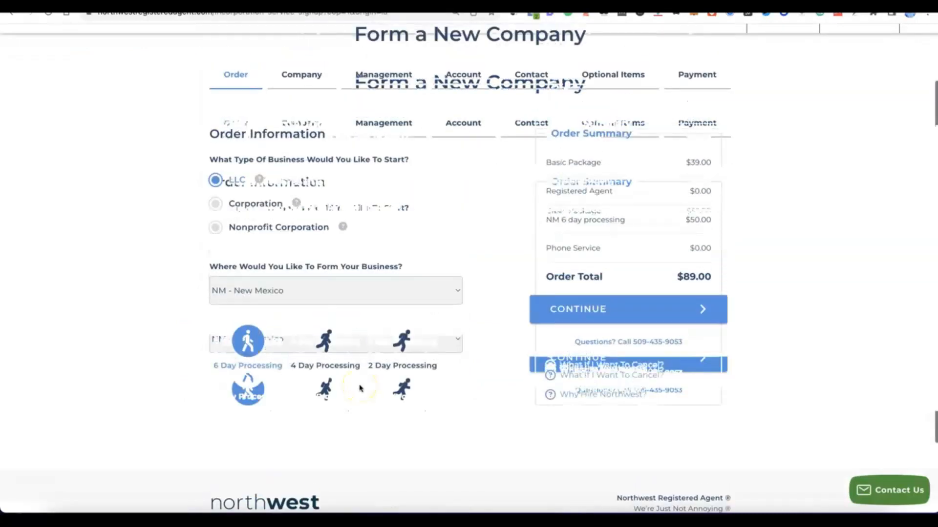
{"action": "scroll", "coordinate": [360, 388], "scroll_direction": "up", "scroll_amount": 1}
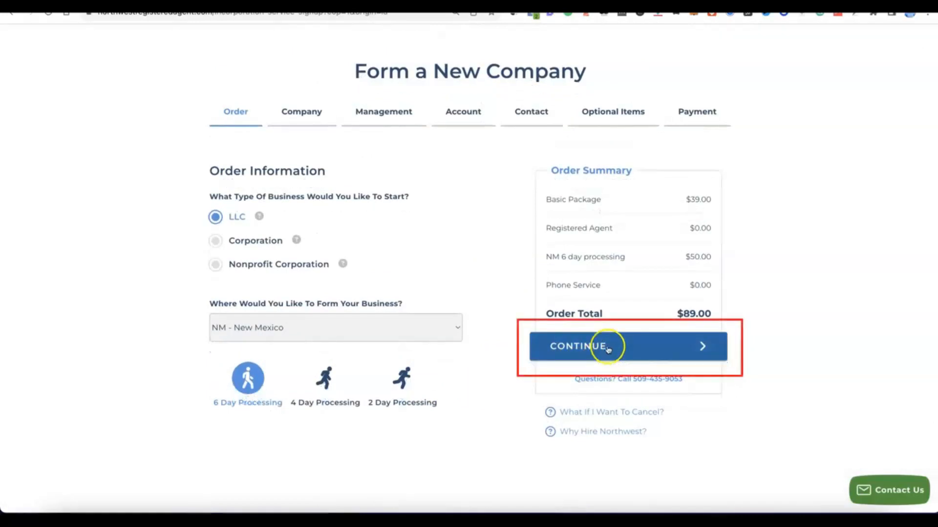
{"action": "left_click", "coordinate": [608, 348]}
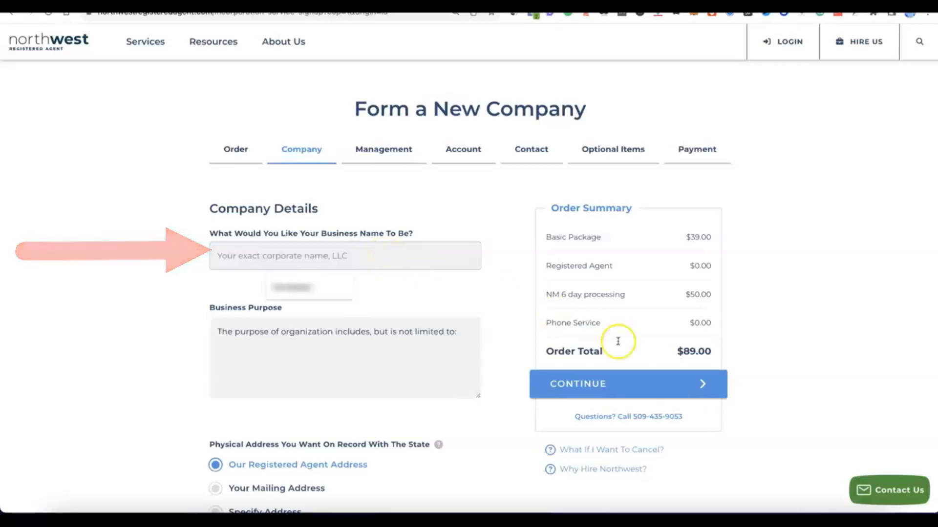
Step: Name the business Modoe and complete its purpose with "E-commerce - online selling of general products."
{"action": "left_click", "coordinate": [363, 254]}
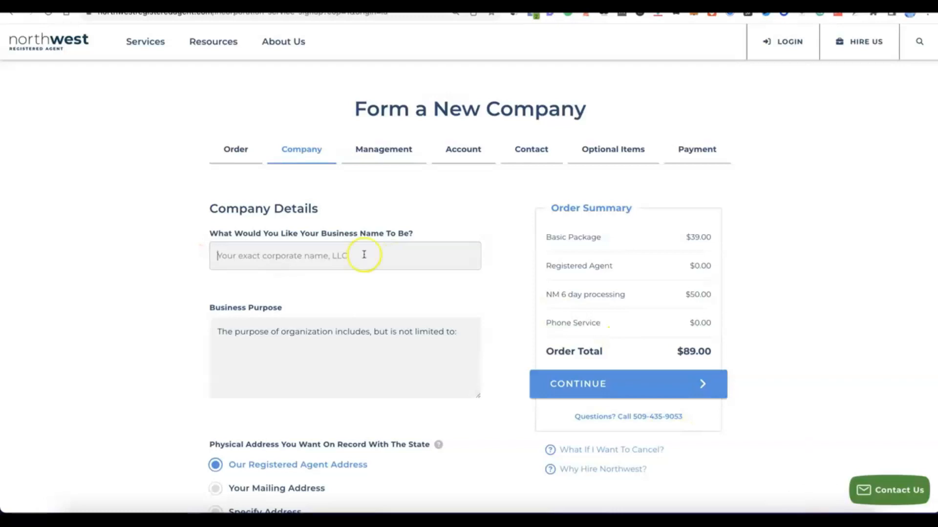
{"action": "type", "text": "Modoe"}
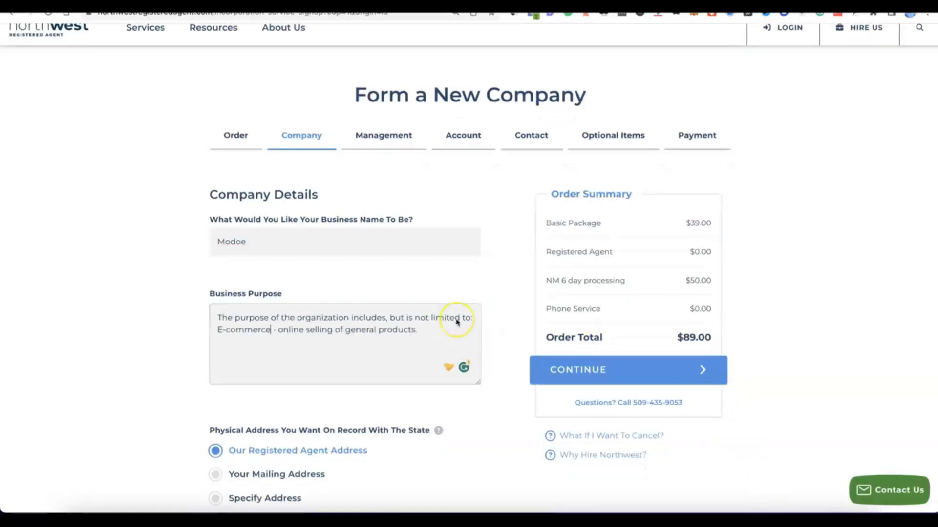
{"action": "left_click", "coordinate": [433, 335]}
Step: Keep the registered agent address as both the physical and mailing address on record and proceed to company management
{"action": "scroll", "coordinate": [432, 334], "scroll_direction": "down", "scroll_amount": 2}
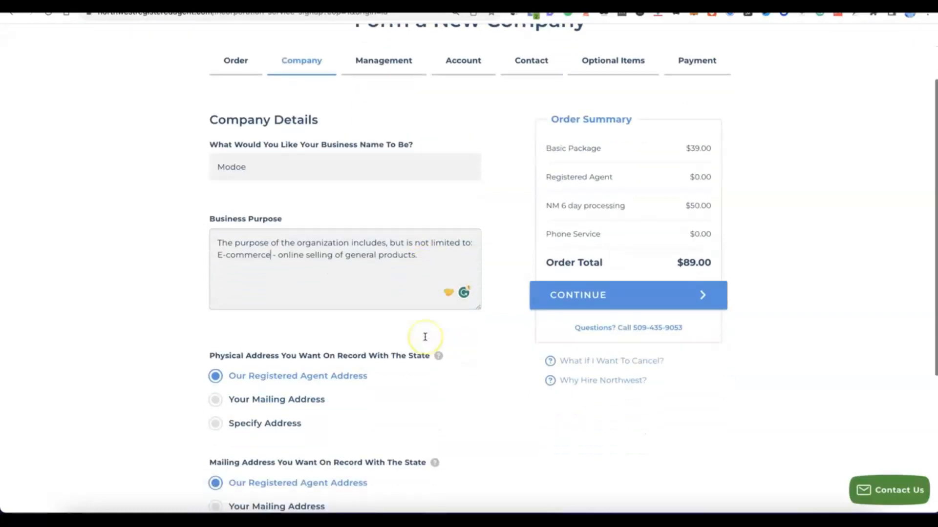
{"action": "scroll", "coordinate": [425, 337], "scroll_direction": "down", "scroll_amount": 1}
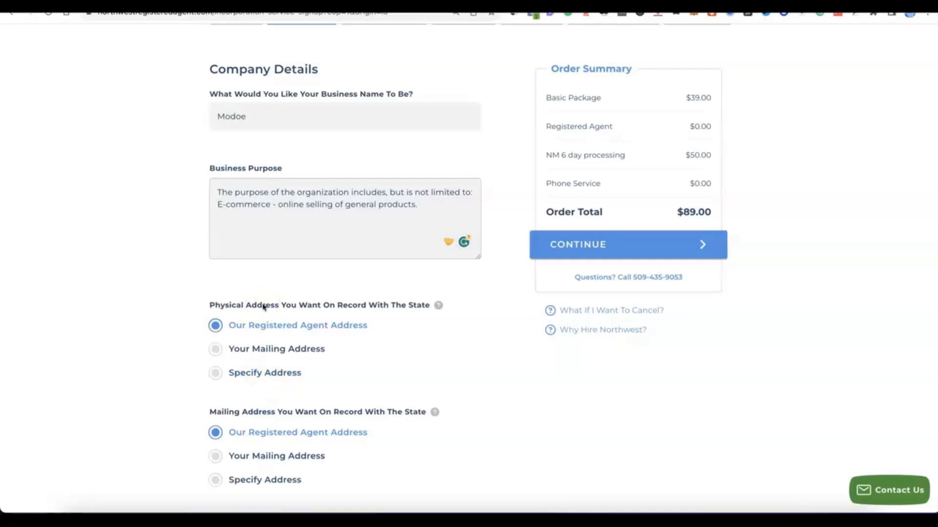
{"action": "scroll", "coordinate": [263, 307], "scroll_direction": "down", "scroll_amount": 2}
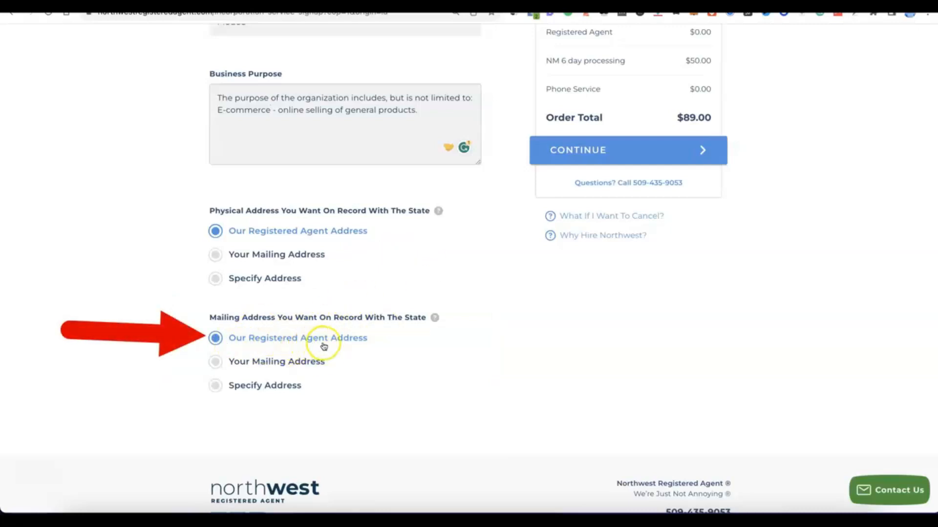
{"action": "scroll", "coordinate": [368, 342], "scroll_direction": "up", "scroll_amount": 5}
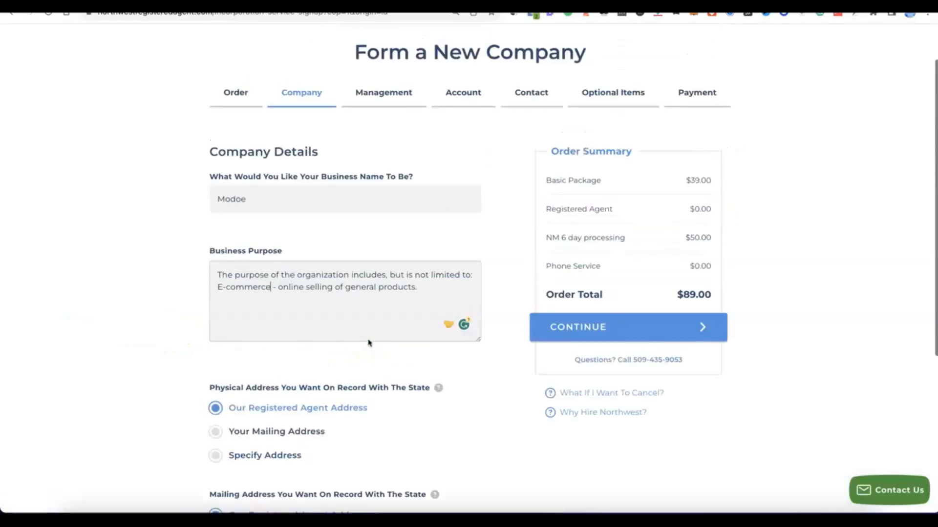
{"action": "scroll", "coordinate": [368, 343], "scroll_direction": "up", "scroll_amount": 1}
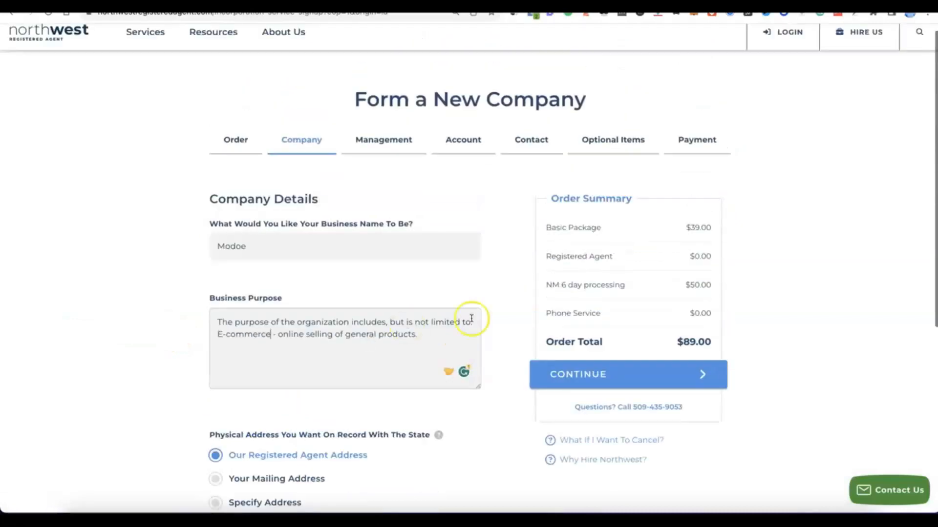
{"action": "left_click", "coordinate": [582, 385]}
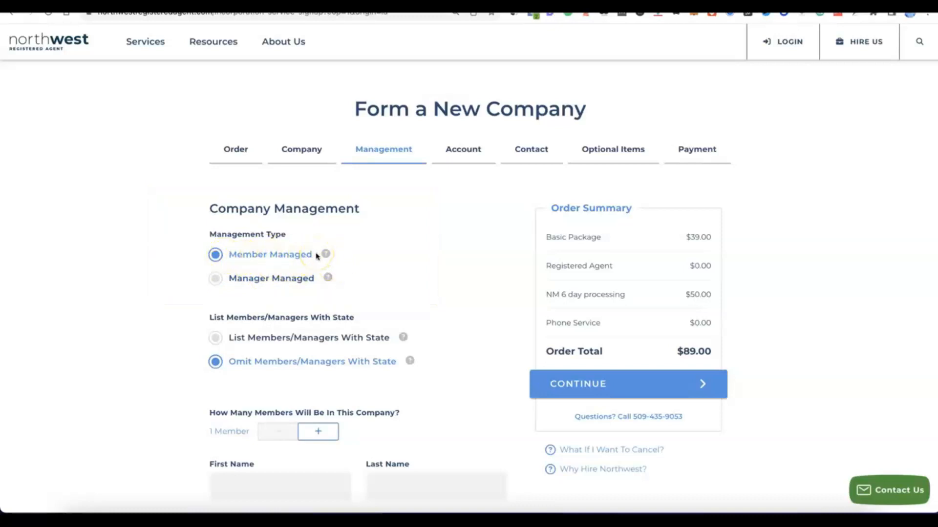
Step: Keep the company member managed with members omitted from the state listing, and set the number of members to 2
{"action": "scroll", "coordinate": [264, 249], "scroll_direction": "down", "scroll_amount": 3}
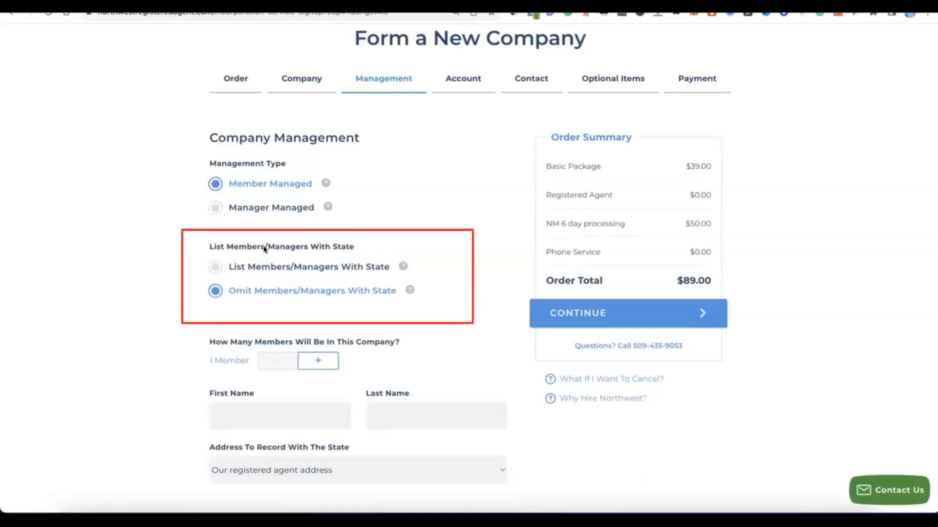
{"action": "left_click", "coordinate": [275, 265]}
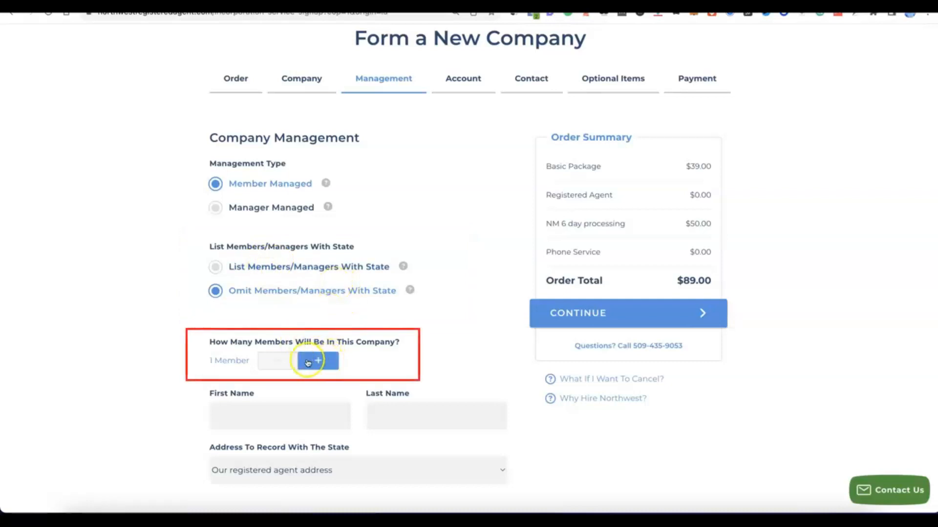
{"action": "left_click", "coordinate": [322, 361]}
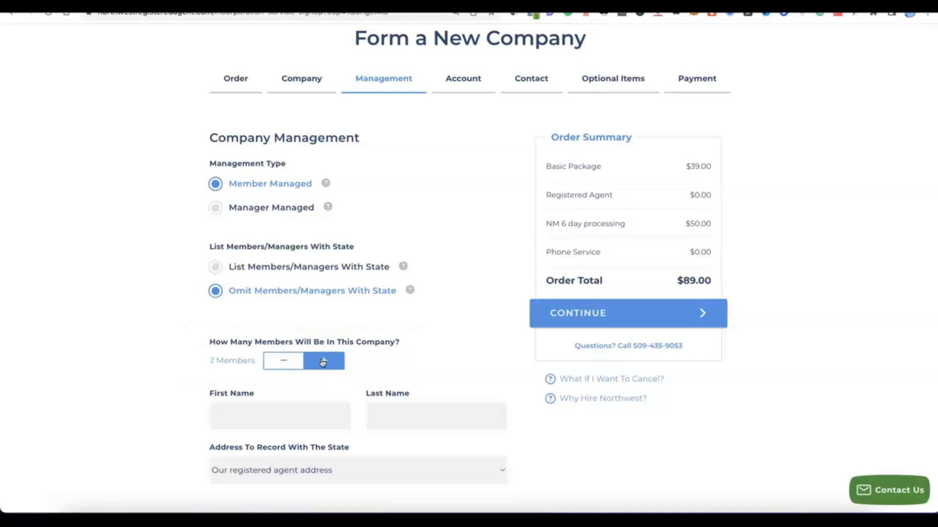
Step: Enter both members' first and last names, keep the registered agent address for each, and proceed to account setup
{"action": "scroll", "coordinate": [320, 362], "scroll_direction": "down", "scroll_amount": 4}
{"action": "scroll", "coordinate": [316, 360], "scroll_direction": "up", "scroll_amount": 1}
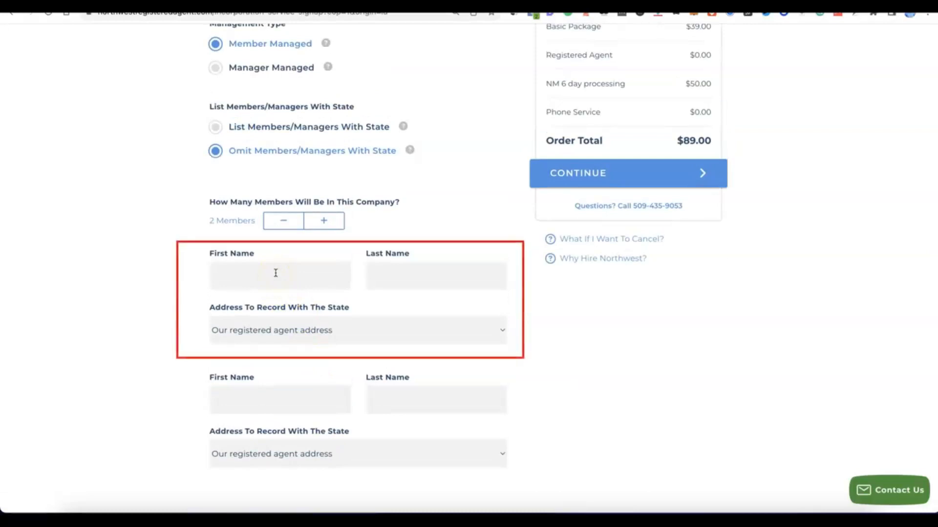
{"action": "left_click", "coordinate": [456, 274]}
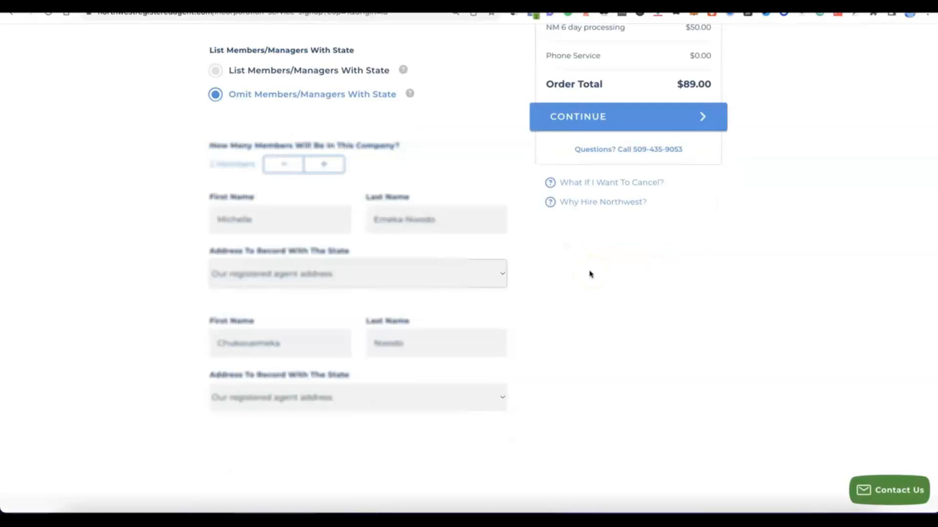
{"action": "left_click", "coordinate": [554, 274]}
{"action": "scroll", "coordinate": [555, 289], "scroll_direction": "up", "scroll_amount": 2}
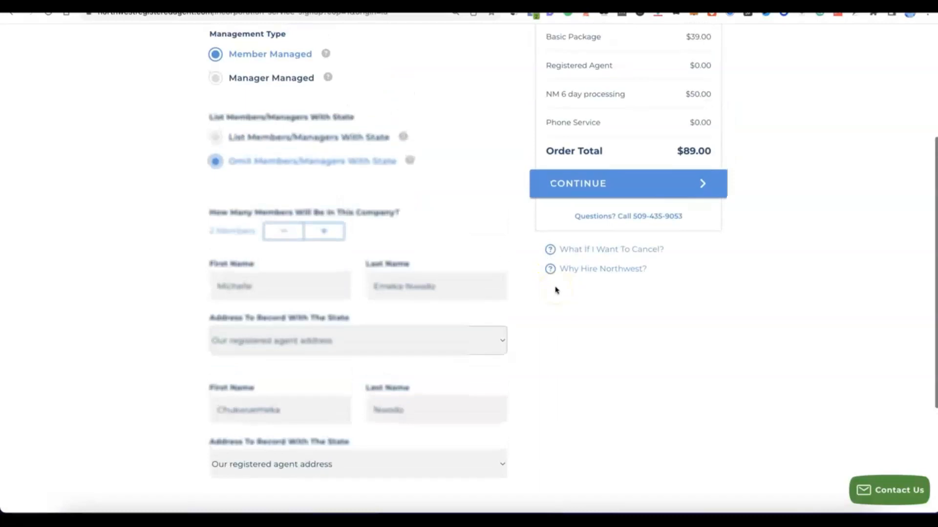
{"action": "scroll", "coordinate": [591, 187], "scroll_direction": "up", "scroll_amount": 1}
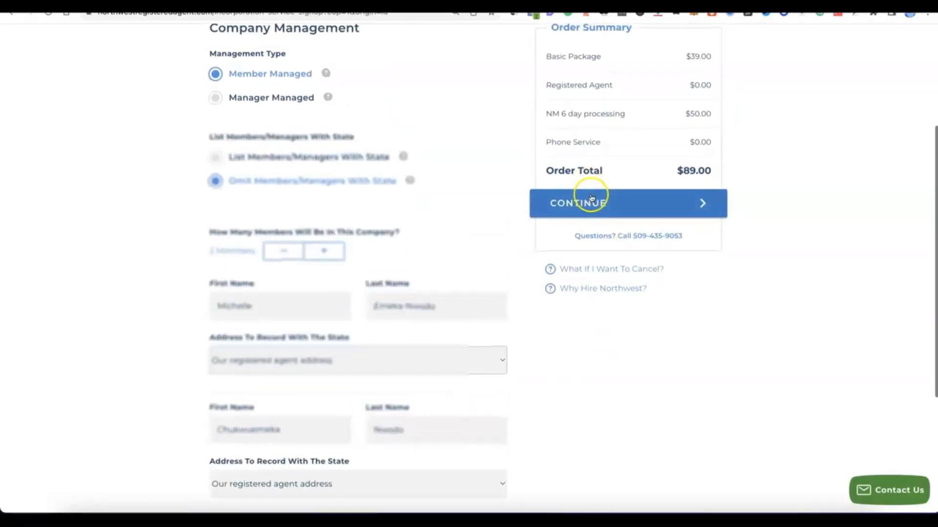
{"action": "left_click", "coordinate": [590, 198]}
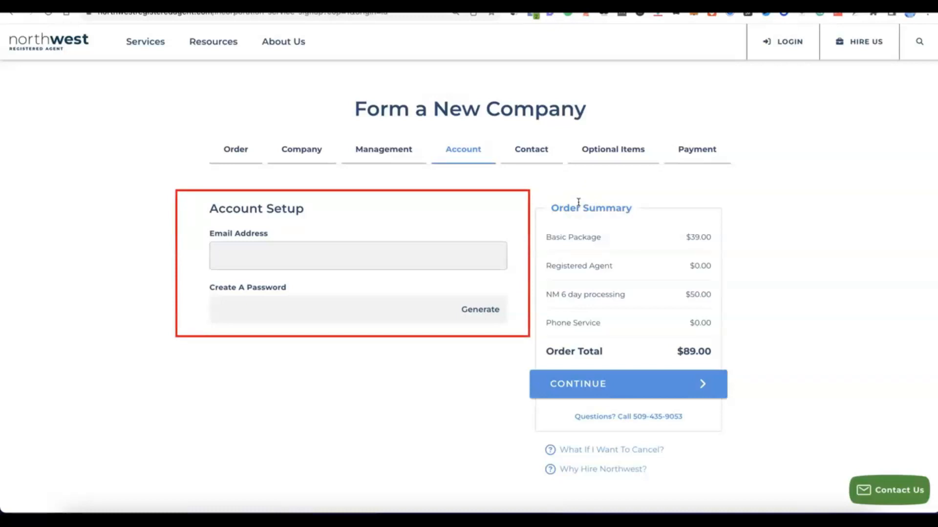
Step: Enter the account's email address, generate an account password, and proceed to the contact details
{"action": "left_click", "coordinate": [319, 247]}
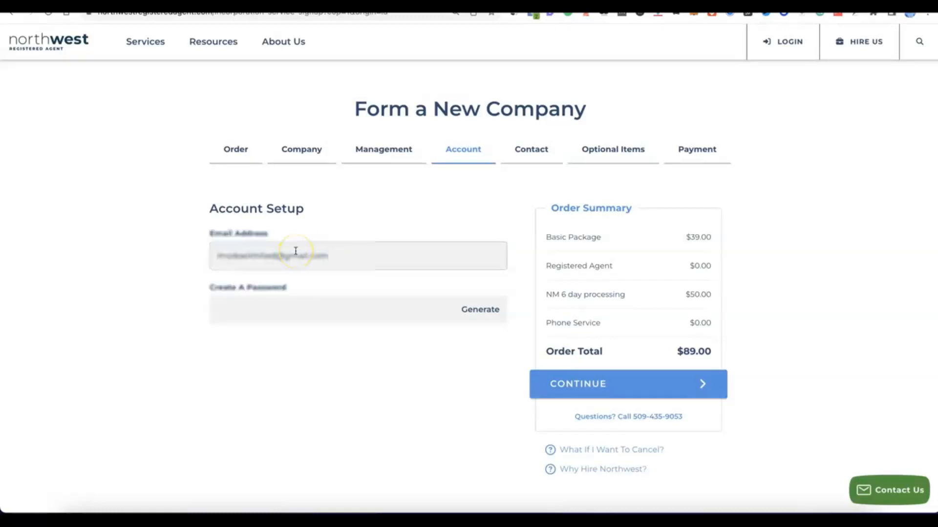
{"action": "left_click", "coordinate": [300, 311]}
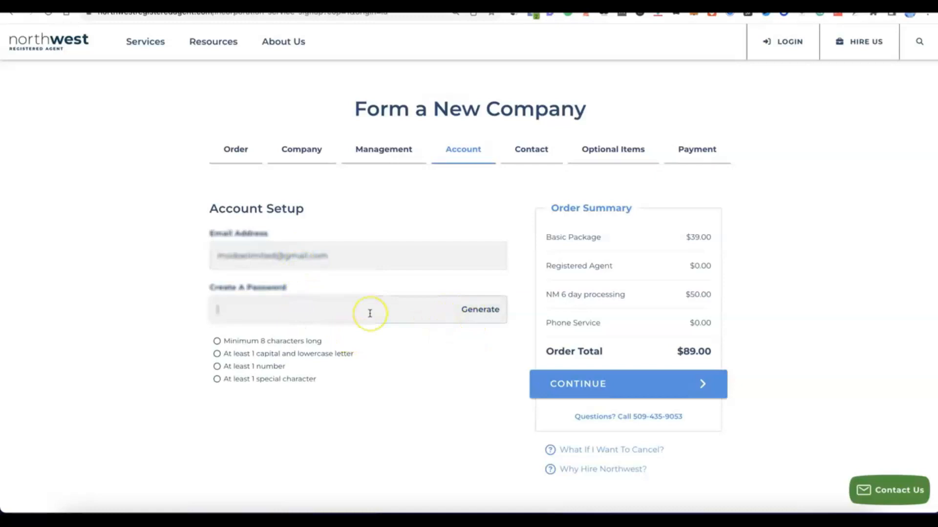
{"action": "left_click", "coordinate": [483, 311]}
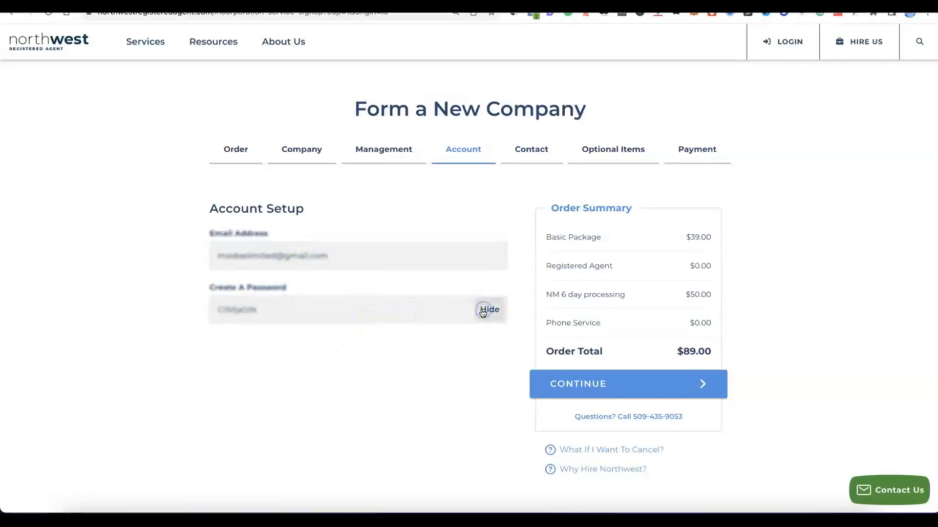
{"action": "left_click", "coordinate": [339, 352]}
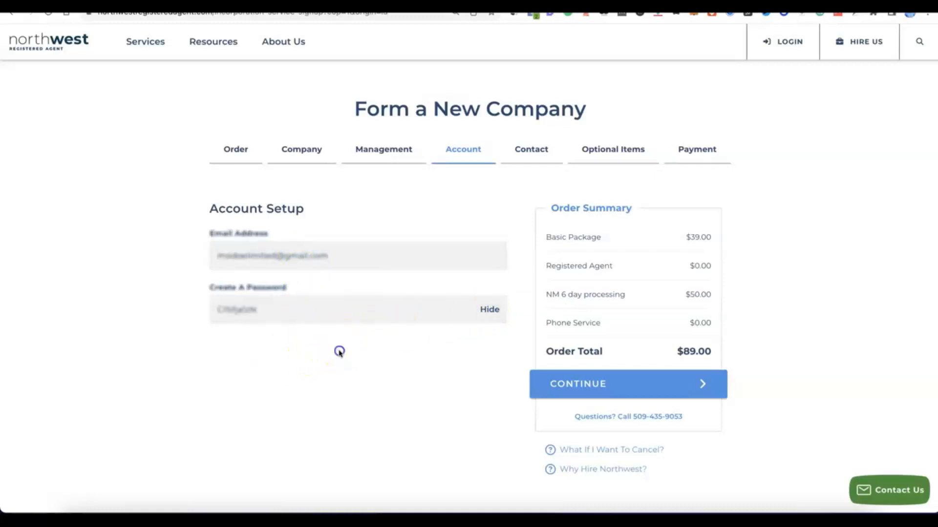
{"action": "scroll", "coordinate": [340, 352], "scroll_direction": "down", "scroll_amount": 1}
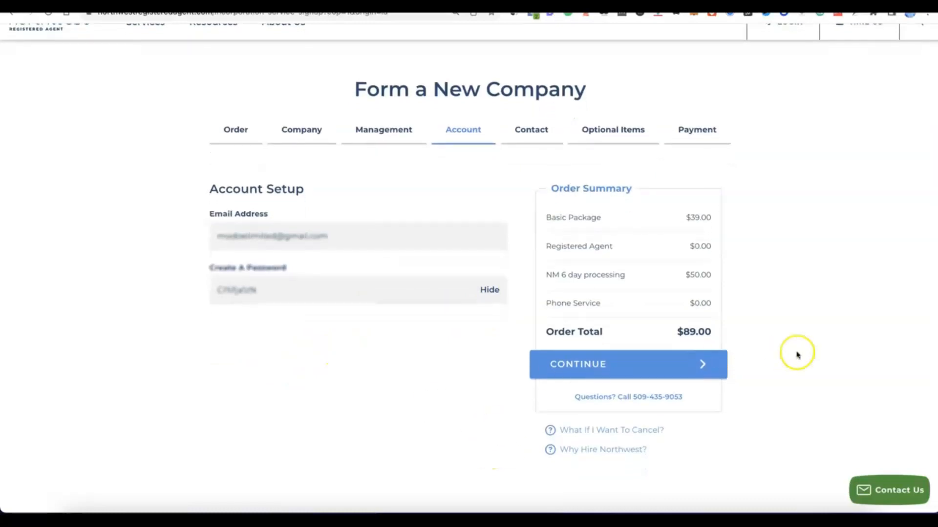
{"action": "left_click", "coordinate": [599, 376]}
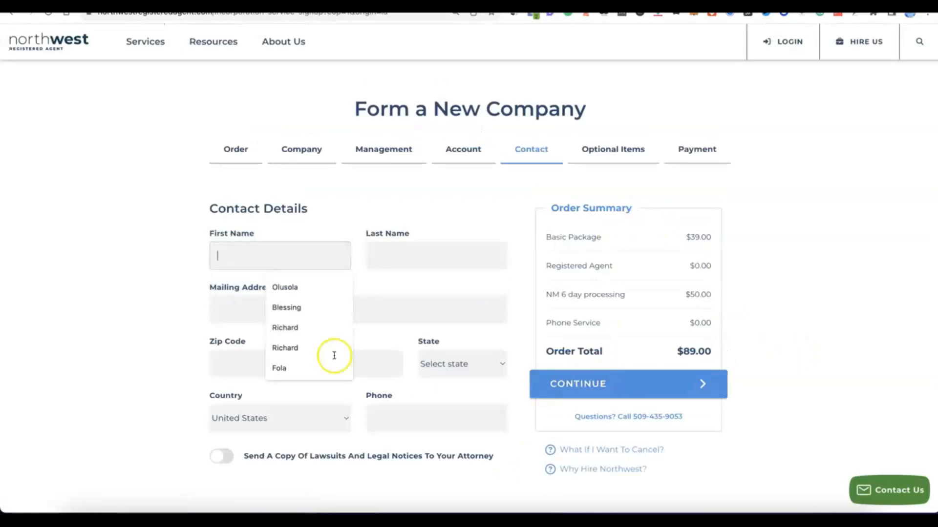
Step: Fill in the contact's name, mailing address, country and phone number, and proceed to the optional items
{"action": "left_click", "coordinate": [148, 228]}
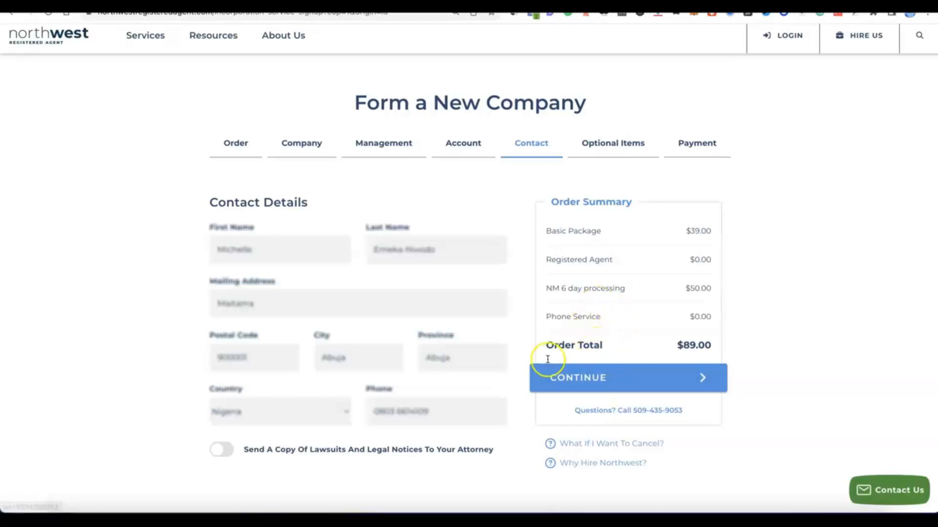
{"action": "left_click", "coordinate": [582, 387]}
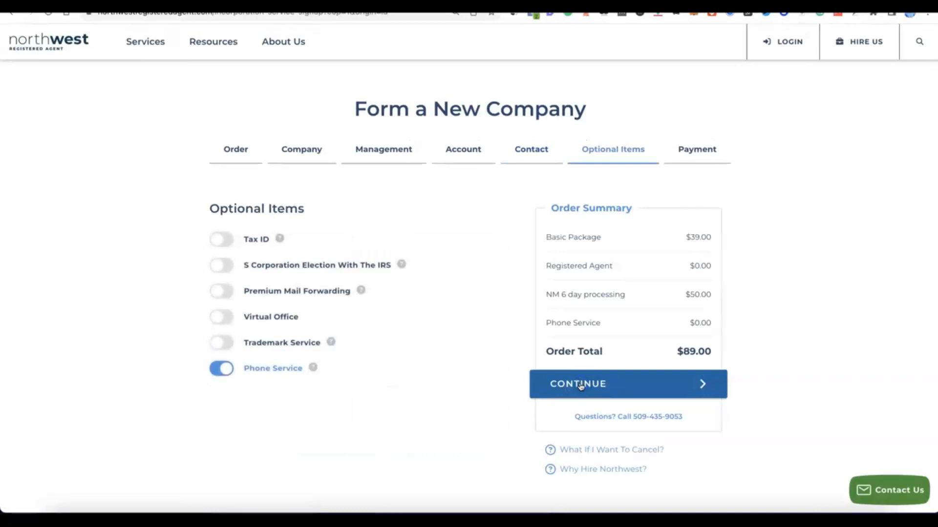
Step: Remove the Phone Service from the optional items of the order
{"action": "left_click", "coordinate": [348, 367]}
{"action": "left_click", "coordinate": [226, 369]}
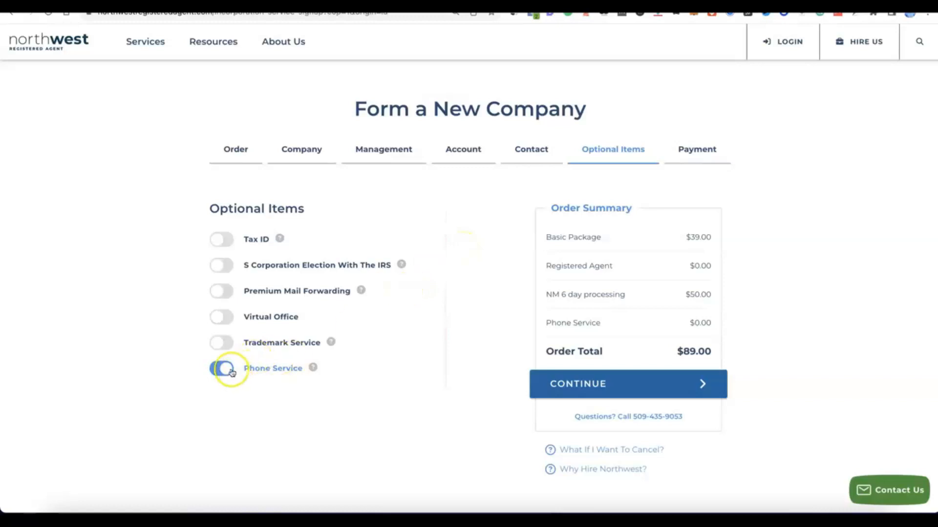
{"action": "left_click", "coordinate": [226, 370]}
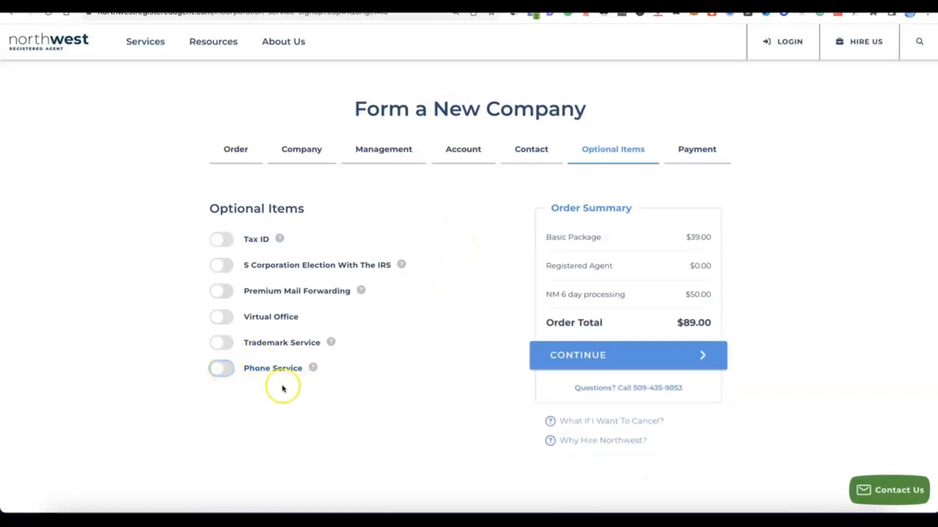
{"action": "left_click", "coordinate": [220, 369]}
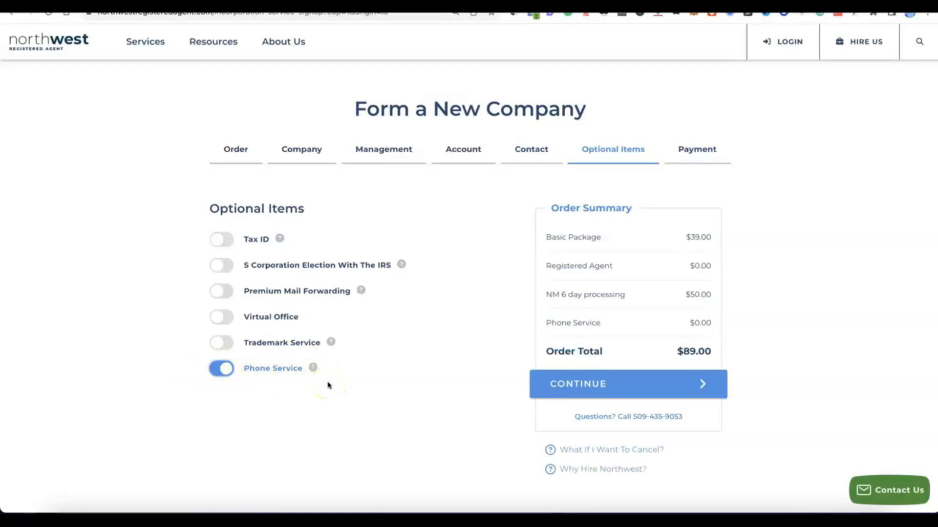
{"action": "left_click", "coordinate": [225, 371]}
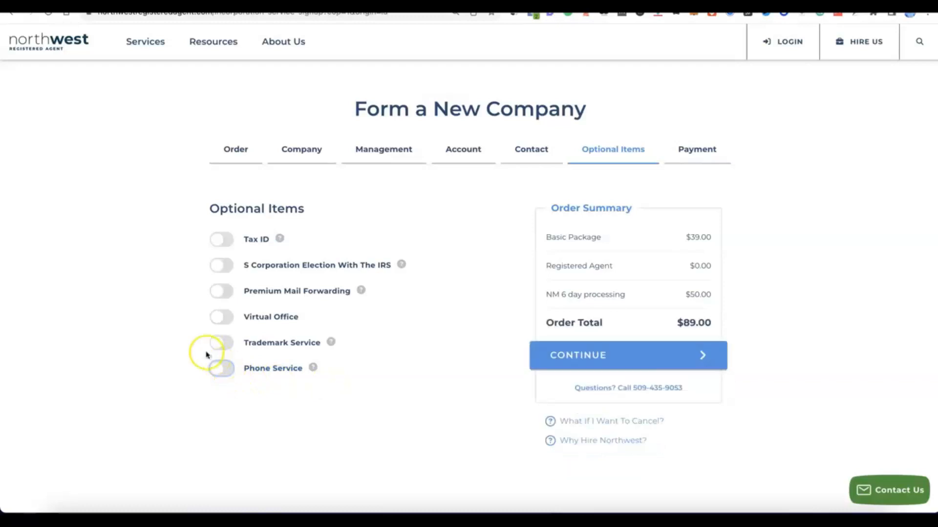
Step: Add the Tax ID service with the Do NOT Have Social Security Number option and proceed to payment
{"action": "left_click", "coordinate": [217, 238]}
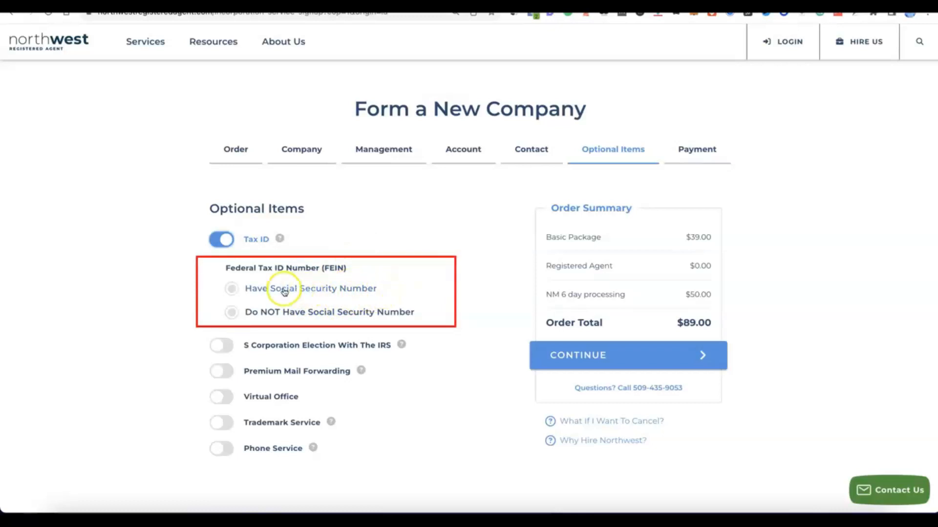
{"action": "left_click", "coordinate": [233, 288]}
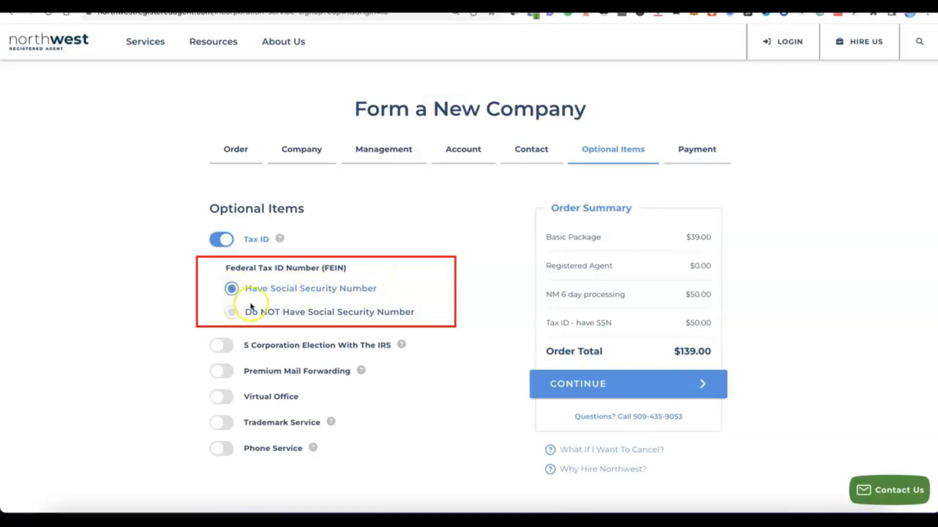
{"action": "left_click", "coordinate": [230, 313]}
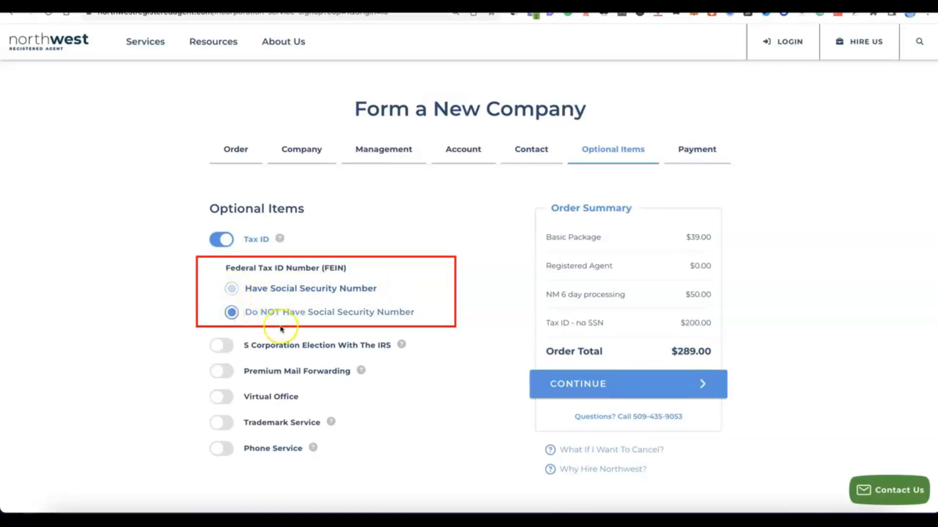
{"action": "left_click", "coordinate": [316, 320]}
{"action": "left_click", "coordinate": [321, 291]}
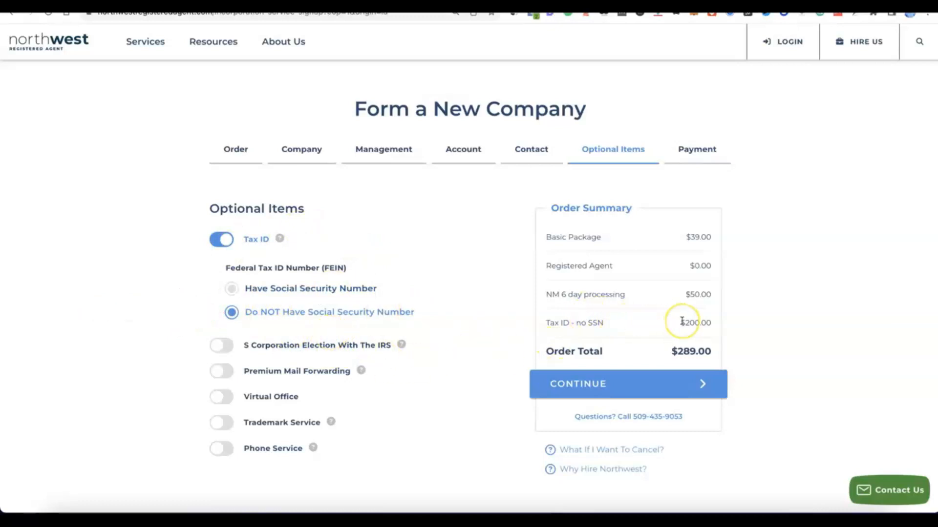
{"action": "left_click", "coordinate": [271, 264]}
{"action": "scroll", "coordinate": [428, 309], "scroll_direction": "down", "scroll_amount": 1}
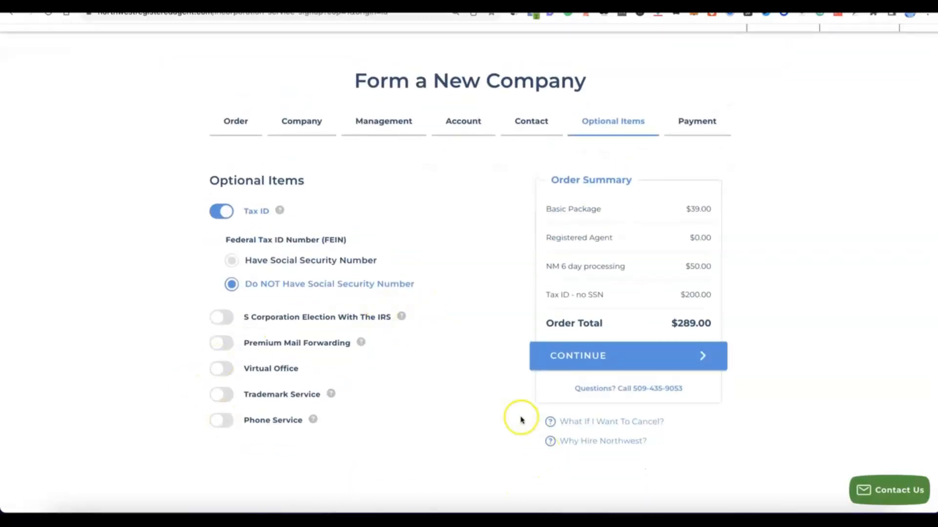
{"action": "left_click", "coordinate": [590, 357]}
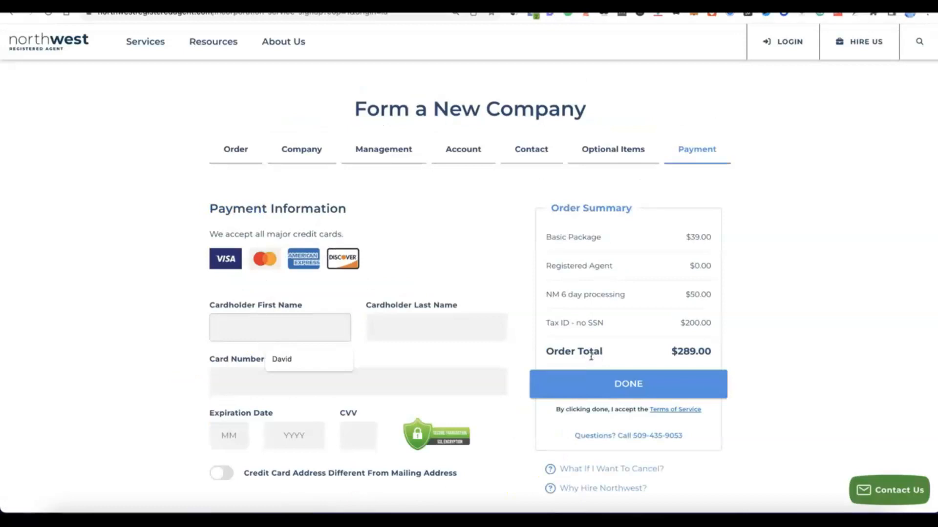
Step: Fill in the cardholder's name, card number, expiration date and CVV, and place the order
{"action": "scroll", "coordinate": [592, 324], "scroll_direction": "down", "scroll_amount": 3}
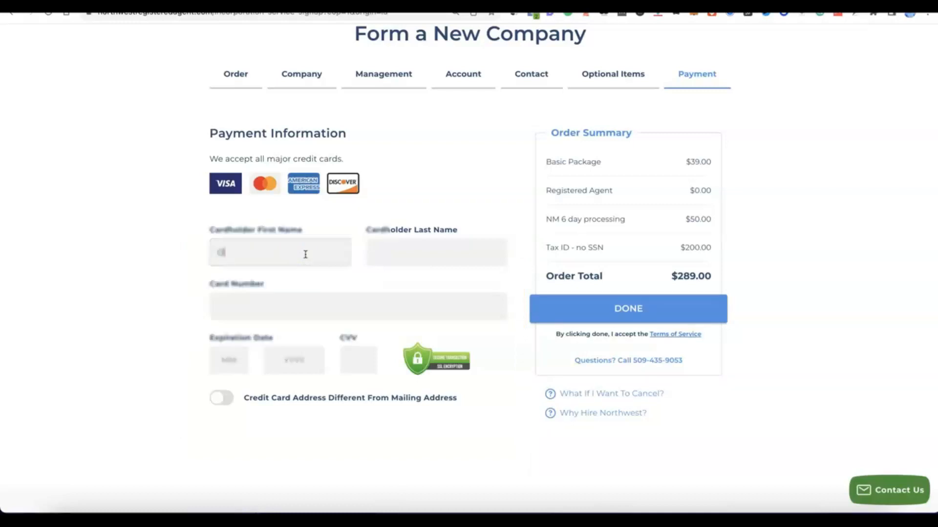
{"action": "left_click", "coordinate": [351, 243]}
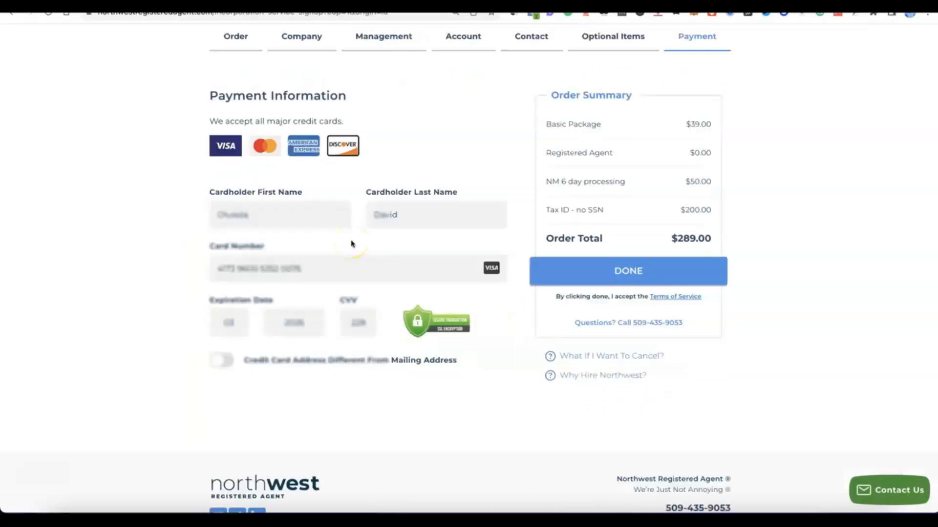
{"action": "left_click", "coordinate": [595, 272]}
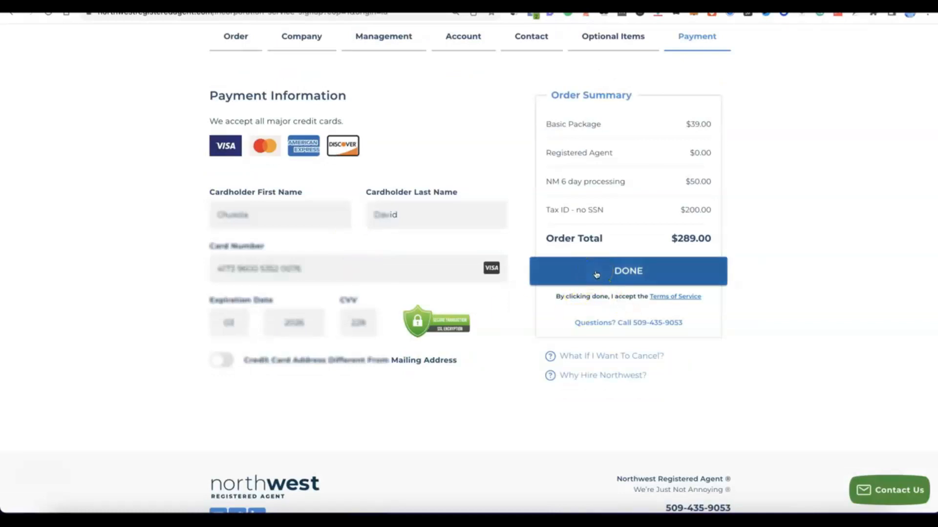
{"action": "left_click", "coordinate": [597, 273]}
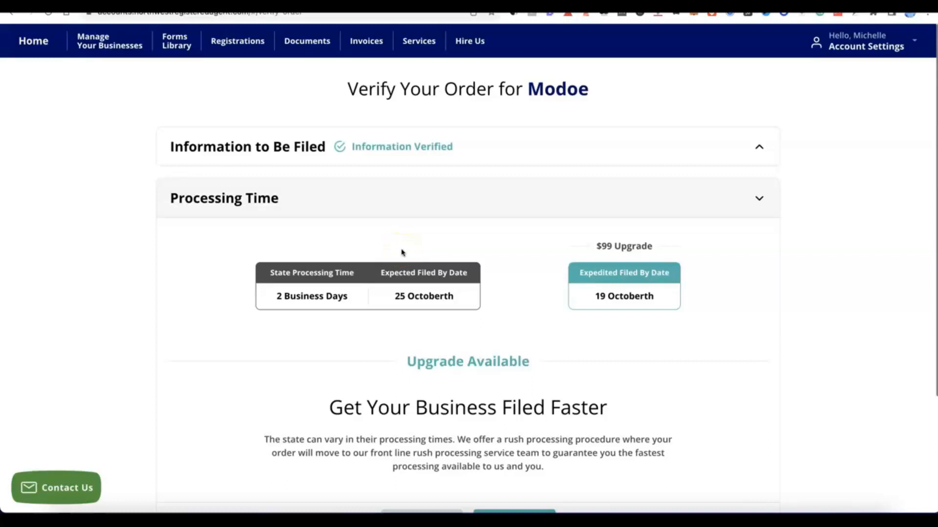
Step: Verify the Modoe order with the standard processing time and no extra business items, and submit it
{"action": "left_click", "coordinate": [562, 233]}
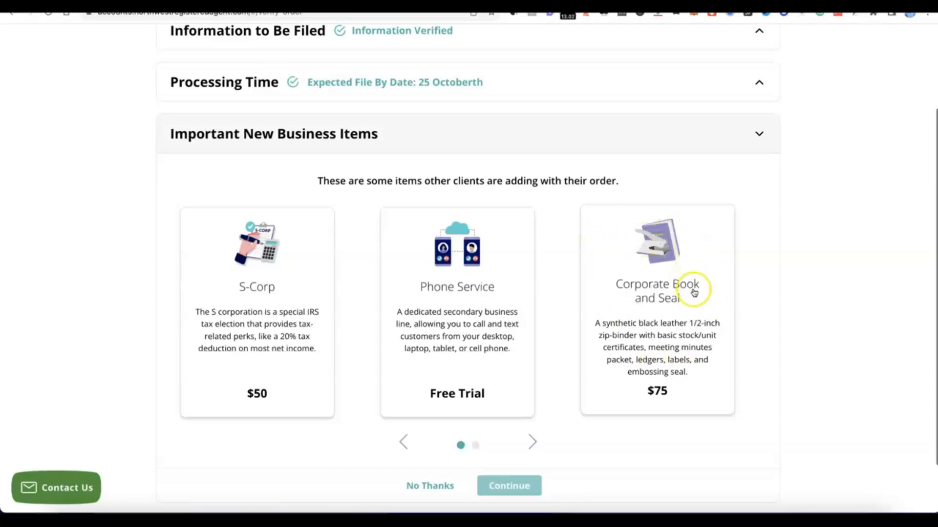
{"action": "scroll", "coordinate": [576, 264], "scroll_direction": "down", "scroll_amount": 1}
{"action": "scroll", "coordinate": [479, 293], "scroll_direction": "down", "scroll_amount": 2}
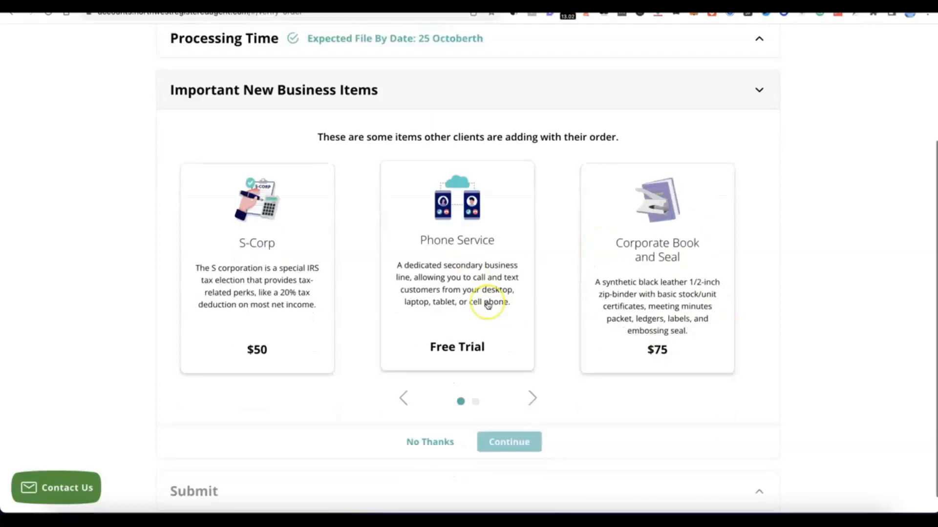
{"action": "scroll", "coordinate": [487, 304], "scroll_direction": "down", "scroll_amount": 1}
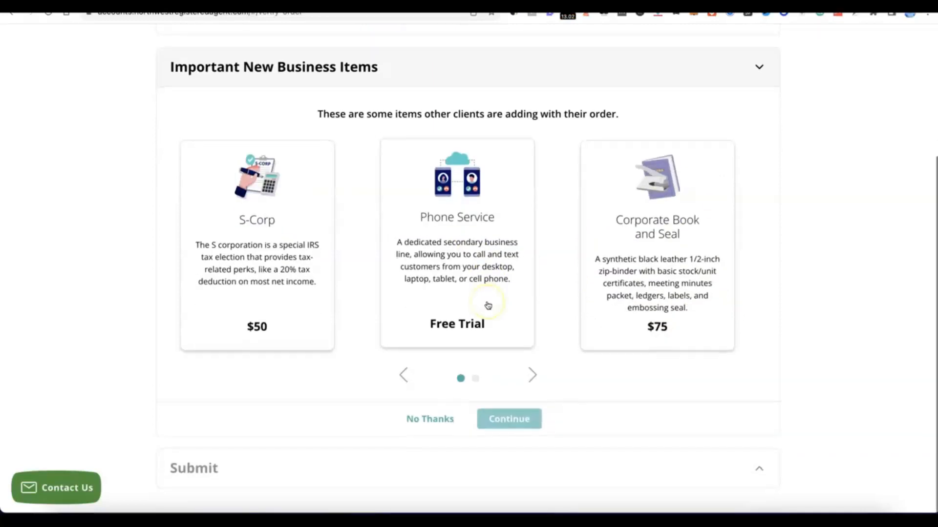
{"action": "left_click", "coordinate": [436, 420]}
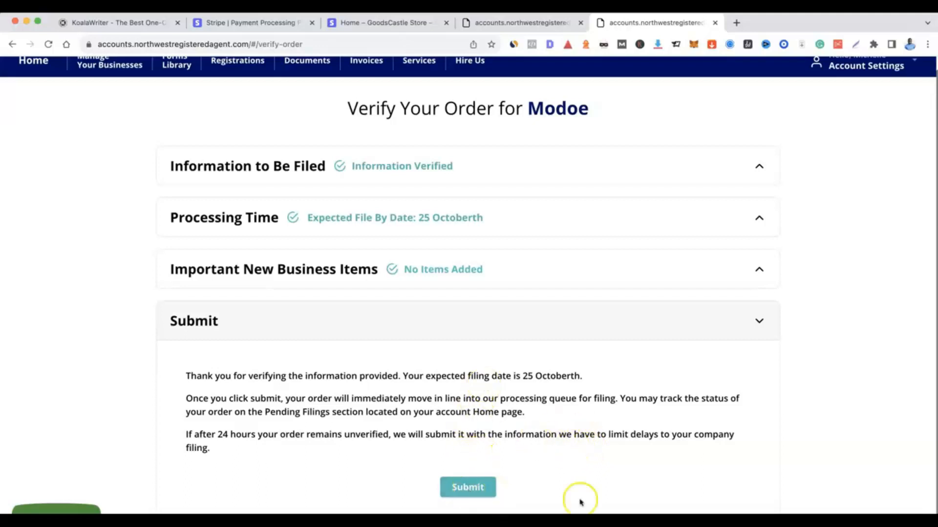
{"action": "left_click", "coordinate": [474, 490]}
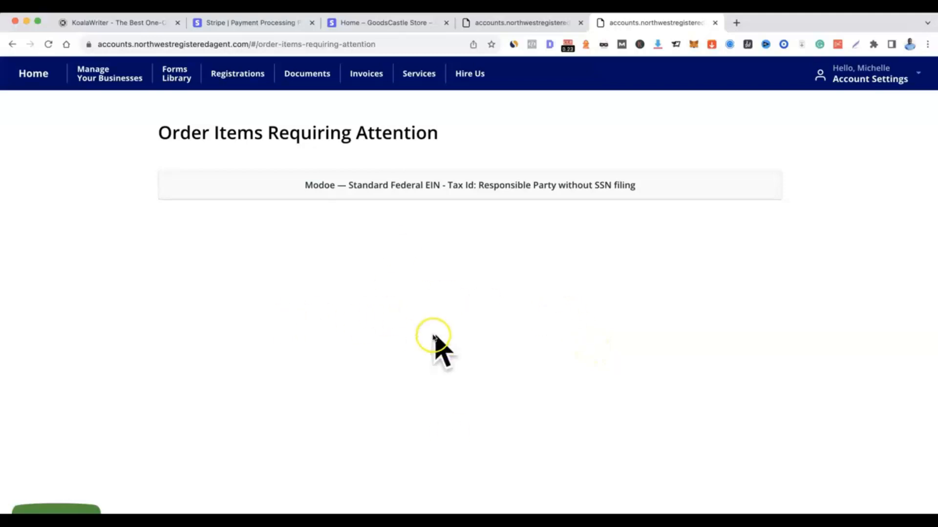
Step: Open the Standard Federal EIN item requiring attention and choose the existing contact as the responsible party
{"action": "left_click", "coordinate": [433, 185]}
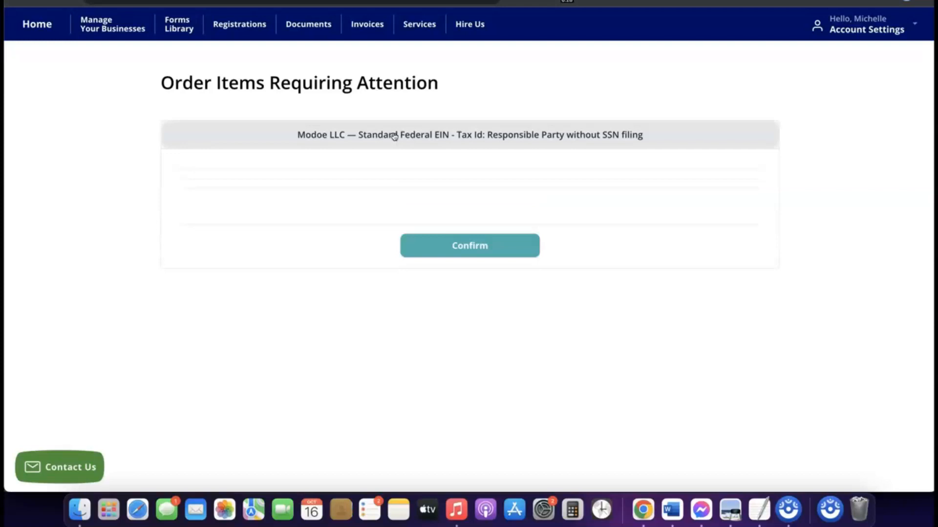
{"action": "scroll", "coordinate": [355, 218], "scroll_direction": "down", "scroll_amount": 1}
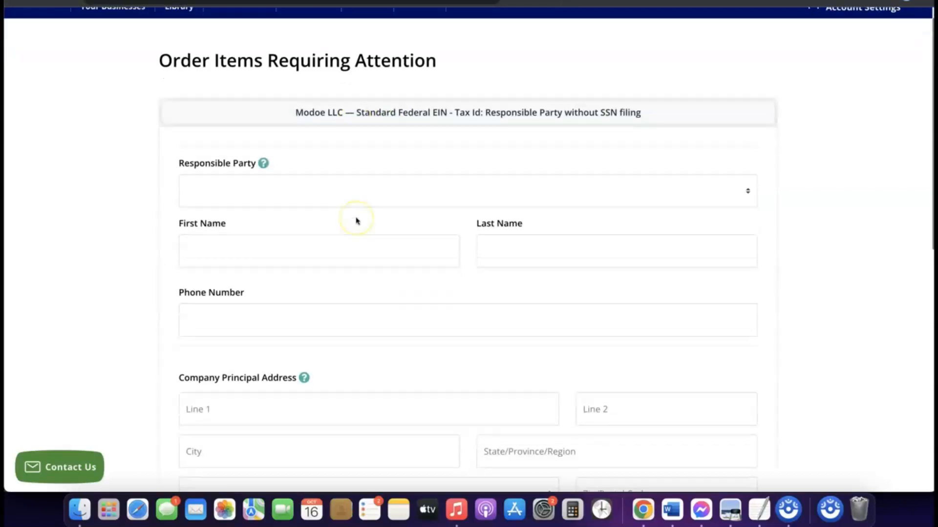
{"action": "scroll", "coordinate": [356, 221], "scroll_direction": "down", "scroll_amount": 2}
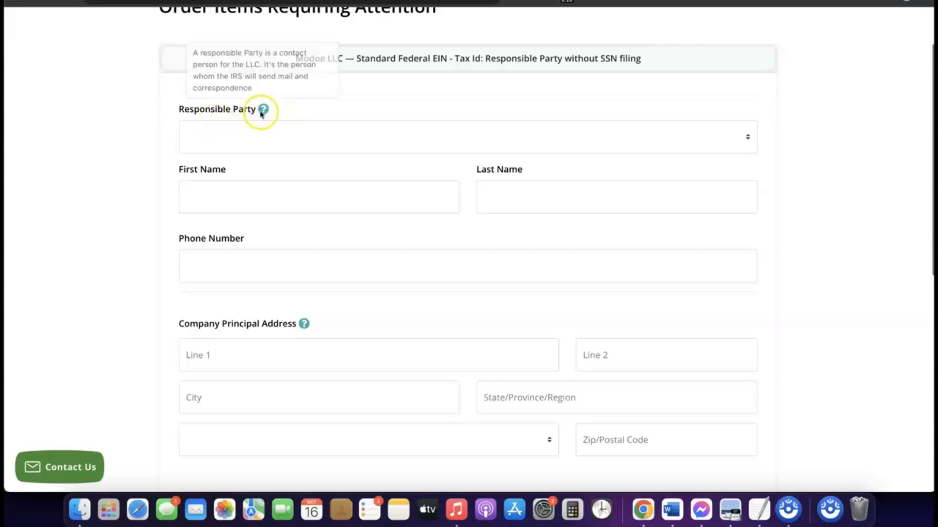
{"action": "left_click", "coordinate": [257, 130]}
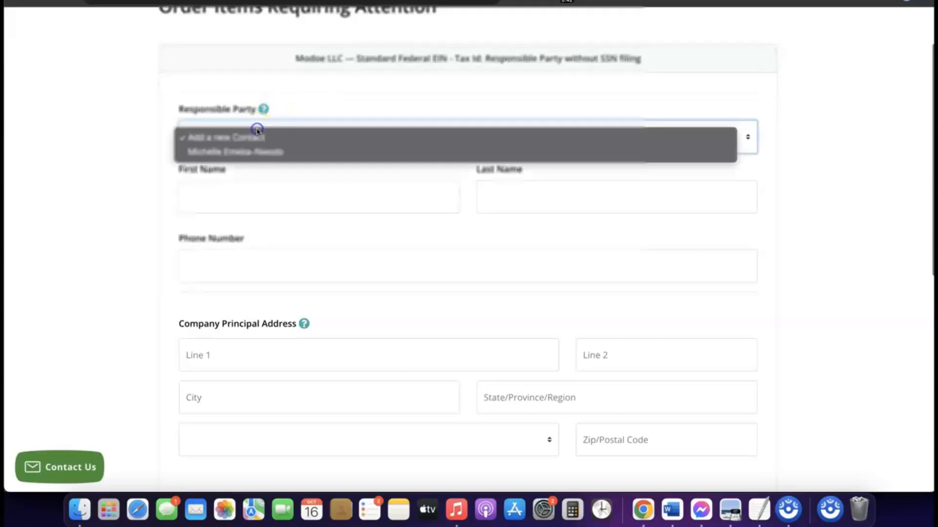
{"action": "left_click", "coordinate": [247, 153]}
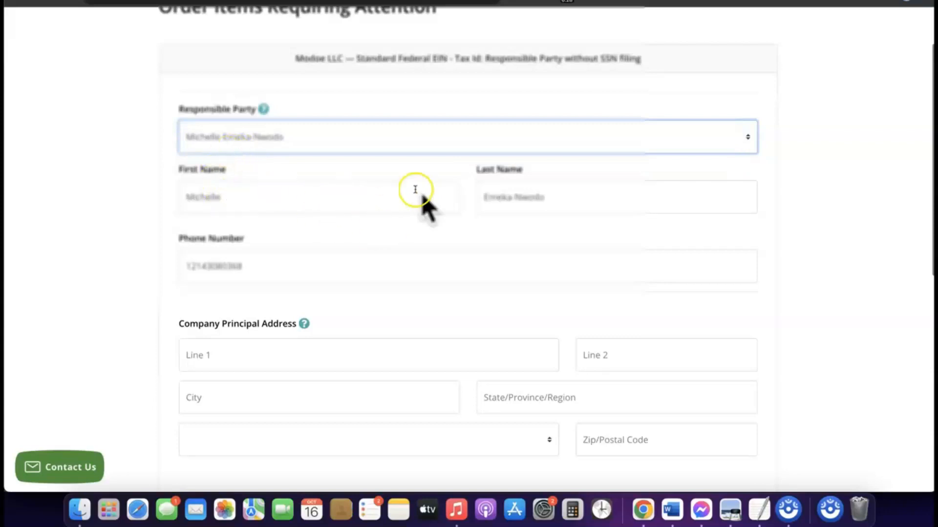
Step: Fill in the company's full principal address, including suite, city, state, country and postal code
{"action": "scroll", "coordinate": [389, 229], "scroll_direction": "down", "scroll_amount": 2}
{"action": "scroll", "coordinate": [389, 231], "scroll_direction": "down", "scroll_amount": 2}
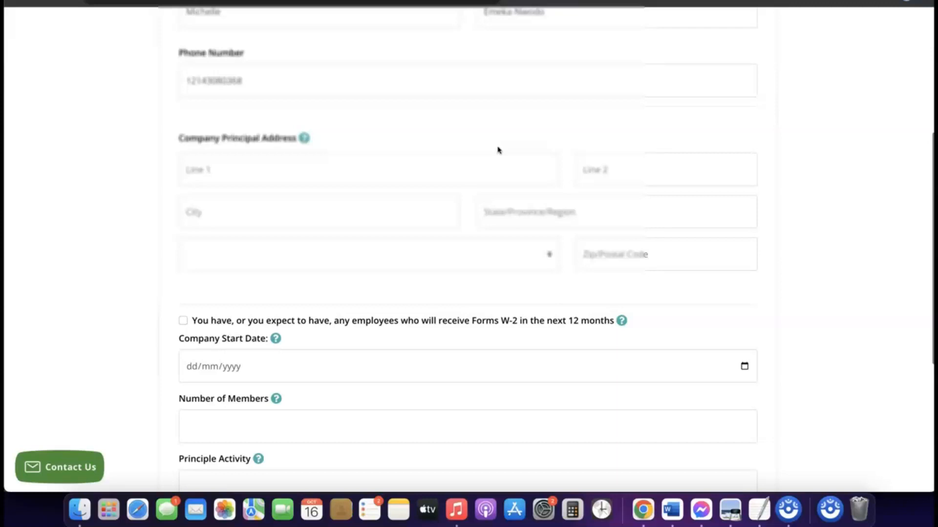
{"action": "scroll", "coordinate": [406, 137], "scroll_direction": "down", "scroll_amount": 2}
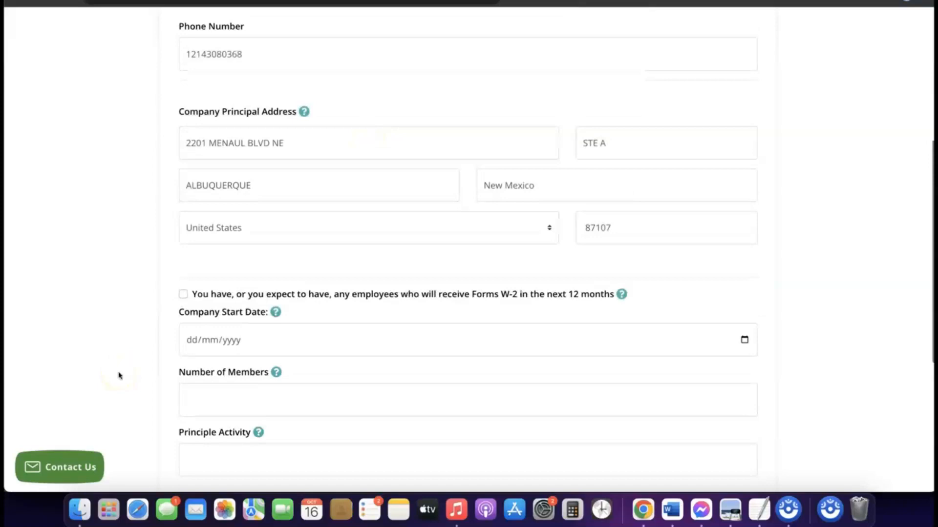
Step: Set the company start date to 16/01/2024, leaving the W-2 employees option unselected
{"action": "scroll", "coordinate": [268, 347], "scroll_direction": "down", "scroll_amount": 2}
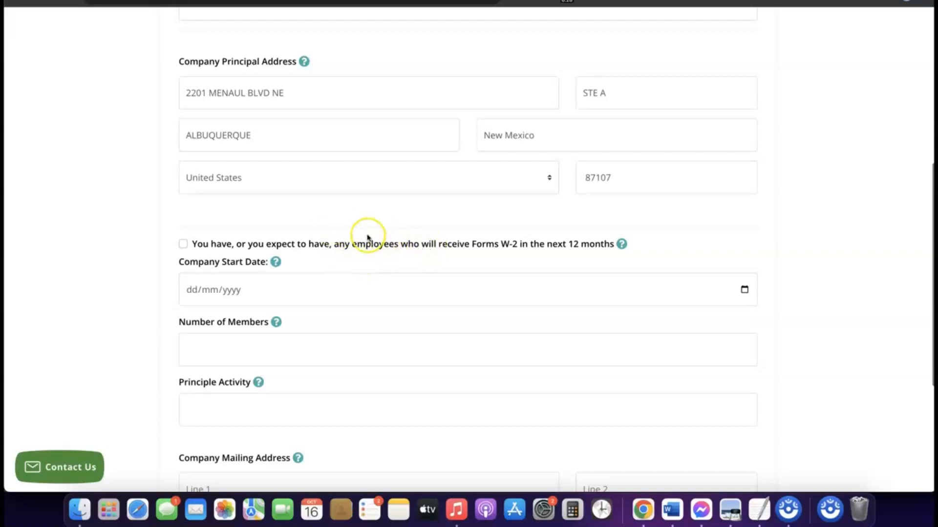
{"action": "scroll", "coordinate": [210, 239], "scroll_direction": "down", "scroll_amount": 1}
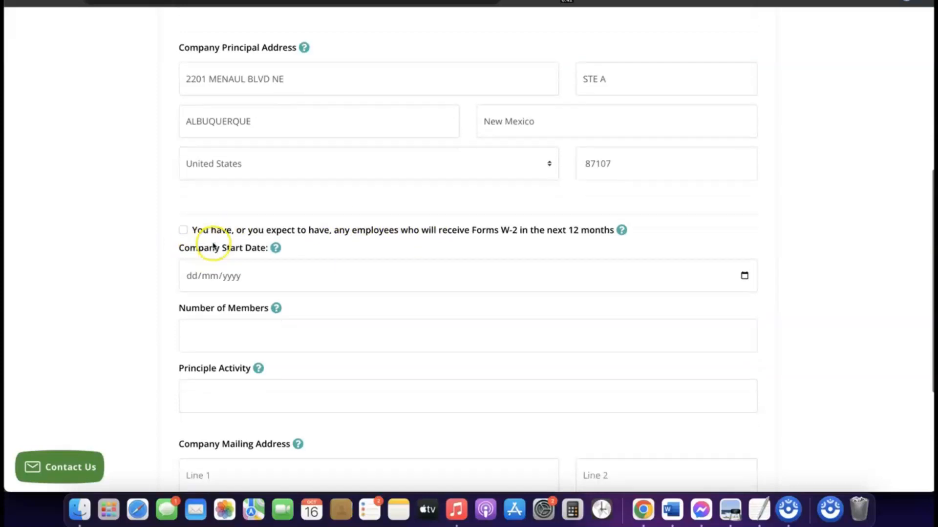
{"action": "scroll", "coordinate": [224, 233], "scroll_direction": "down", "scroll_amount": 2}
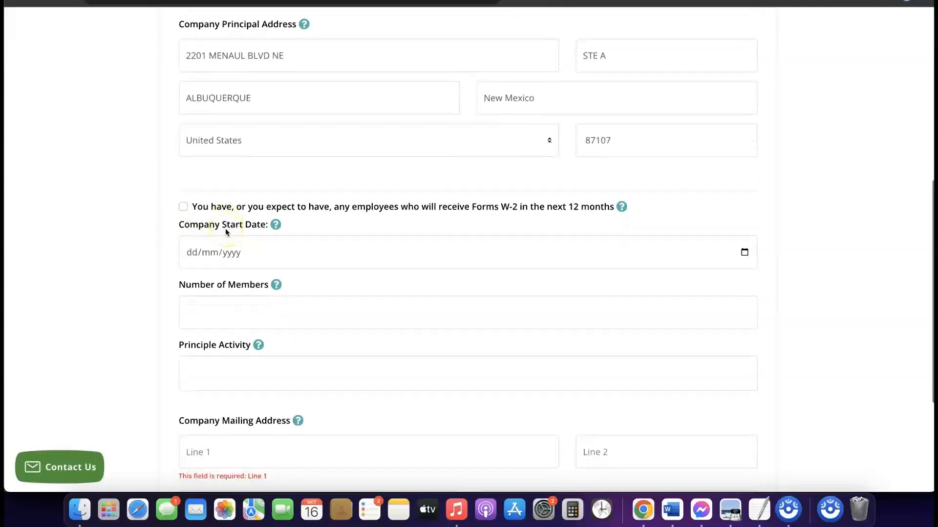
{"action": "left_click", "coordinate": [228, 250]}
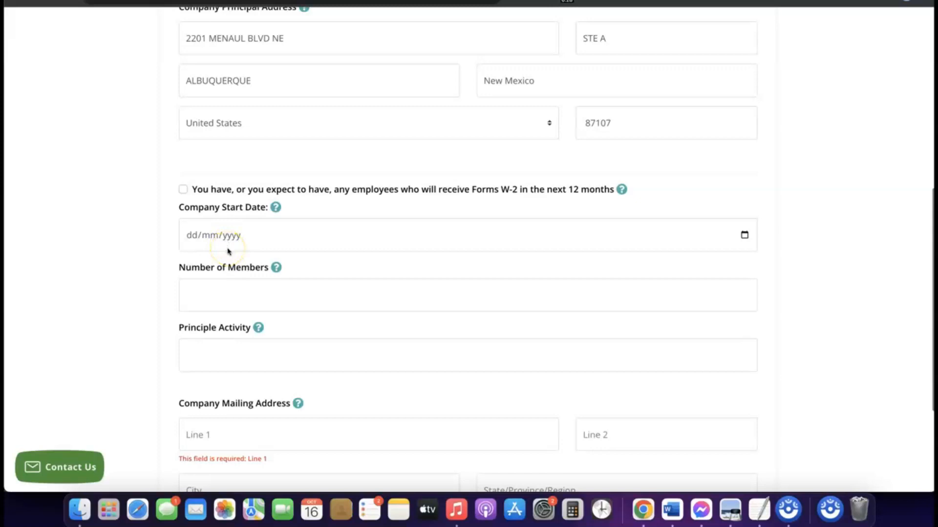
{"action": "left_click", "coordinate": [222, 237]}
{"action": "left_click", "coordinate": [197, 238]}
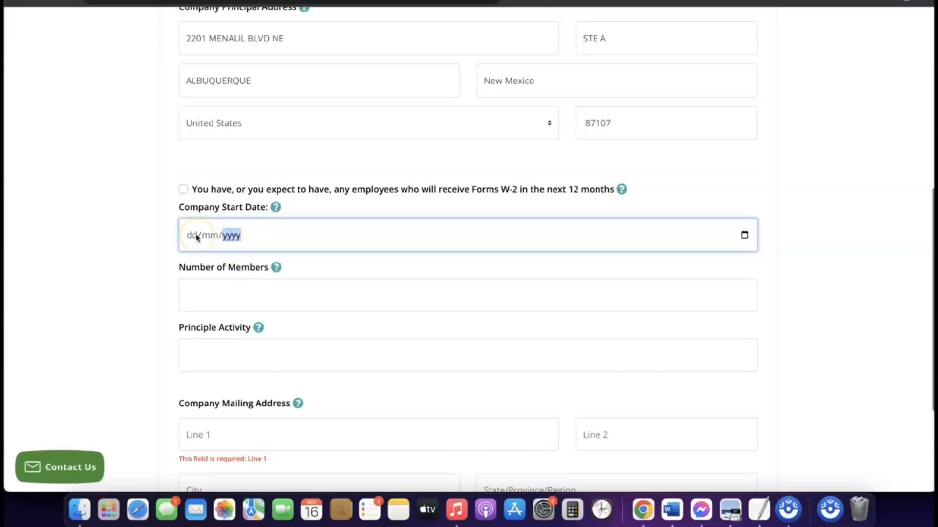
{"action": "left_click", "coordinate": [262, 213]}
{"action": "left_click", "coordinate": [275, 207]}
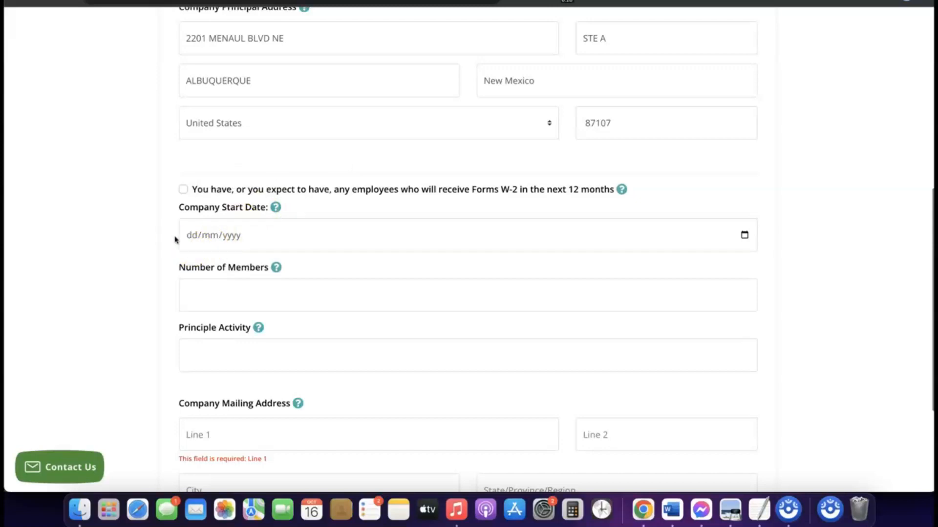
{"action": "left_click", "coordinate": [204, 243]}
{"action": "left_click", "coordinate": [746, 237]}
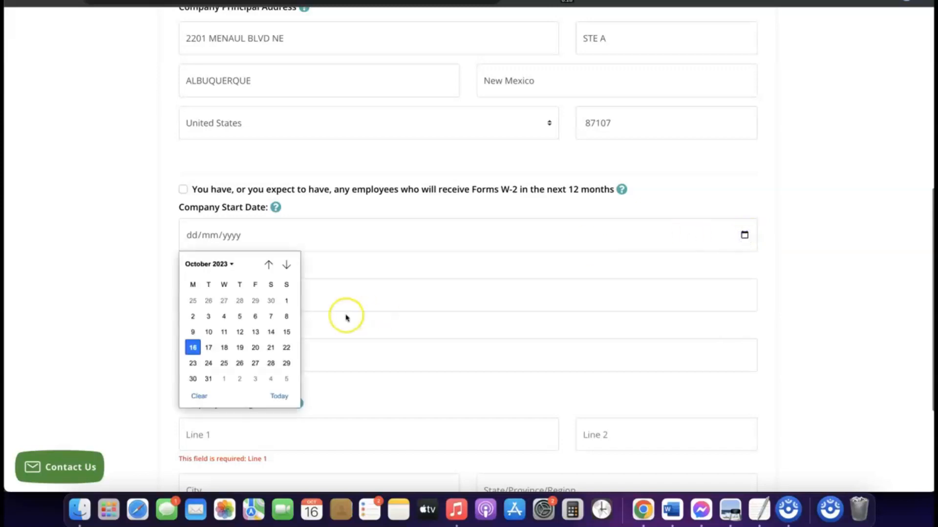
{"action": "left_click", "coordinate": [230, 264]}
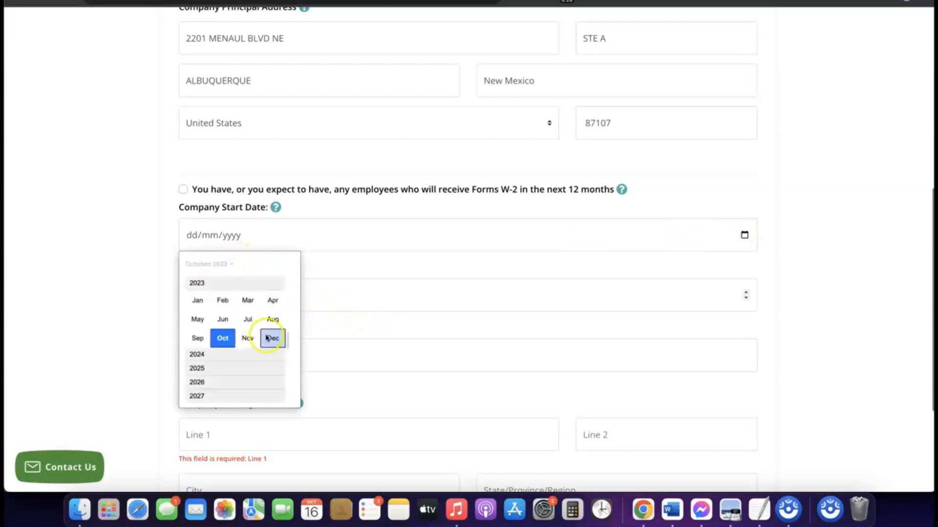
{"action": "left_click", "coordinate": [207, 355]}
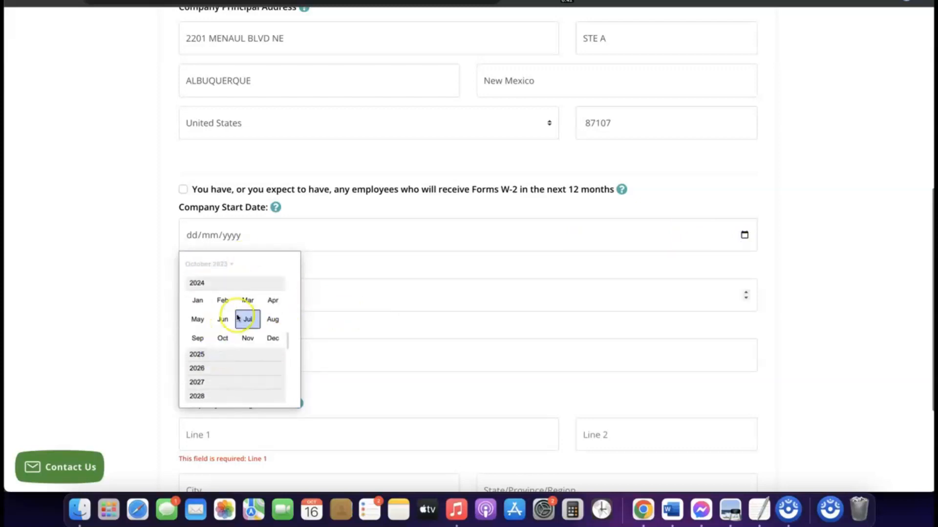
{"action": "left_click", "coordinate": [197, 301]}
Step: Set the company's number of members to 1
{"action": "scroll", "coordinate": [390, 280], "scroll_direction": "down", "scroll_amount": 1}
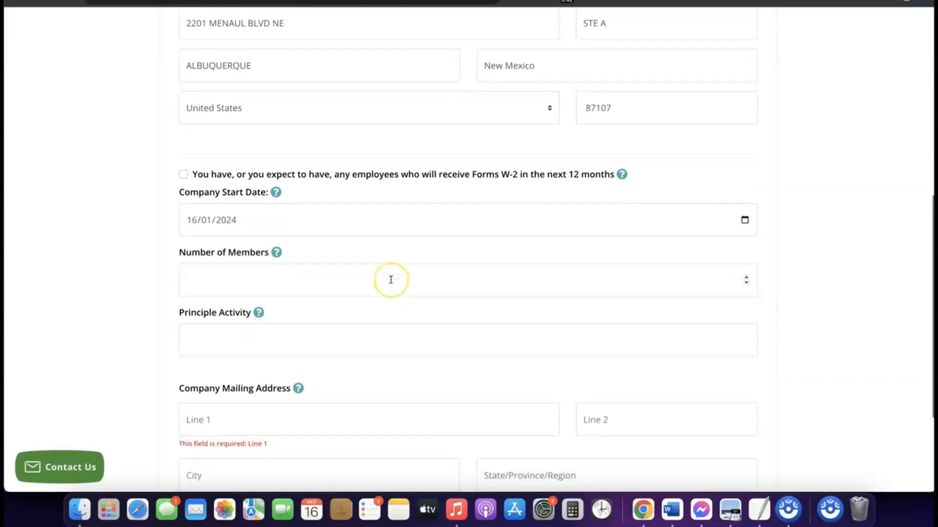
{"action": "scroll", "coordinate": [391, 280], "scroll_direction": "down", "scroll_amount": 1}
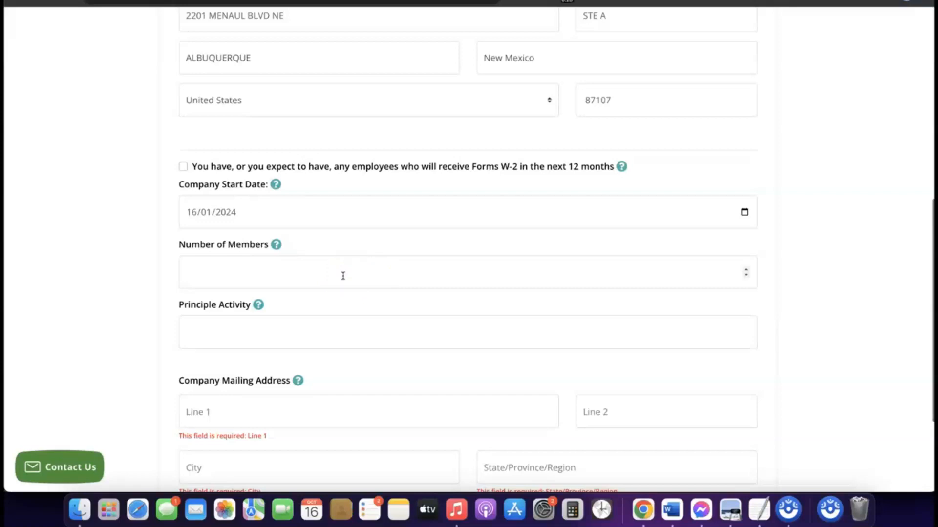
{"action": "left_click", "coordinate": [324, 271]}
{"action": "type", "text": "2"}
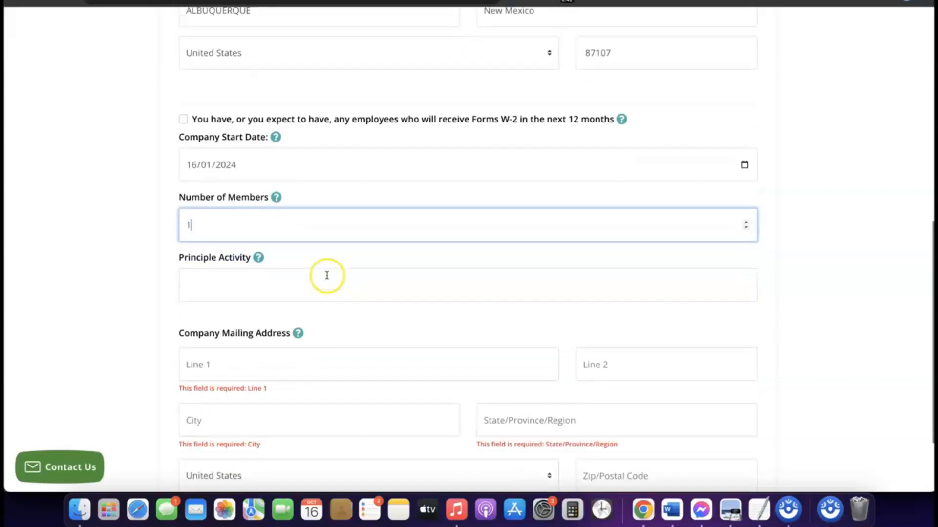
{"action": "scroll", "coordinate": [326, 274], "scroll_direction": "down", "scroll_amount": 1}
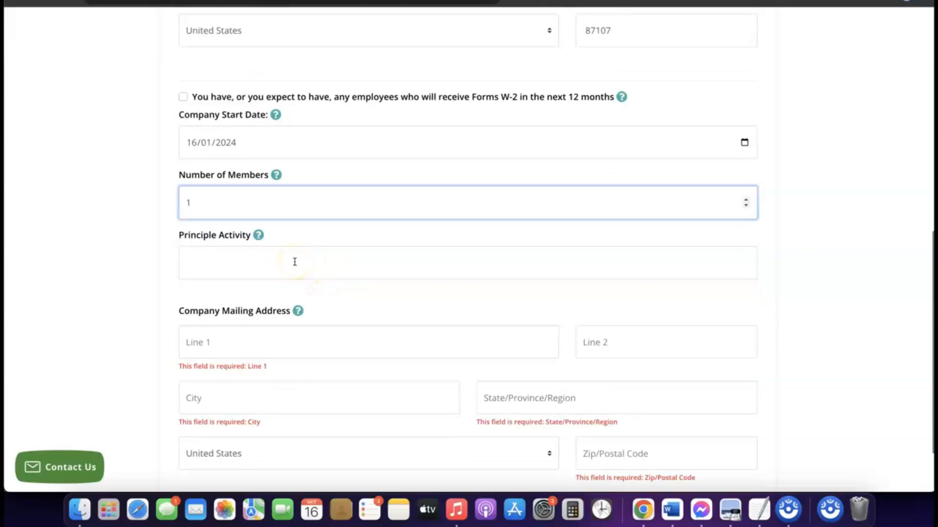
Step: Enter eCommerce as the company's principle activity in the Federal EIN form
{"action": "left_click", "coordinate": [292, 257]}
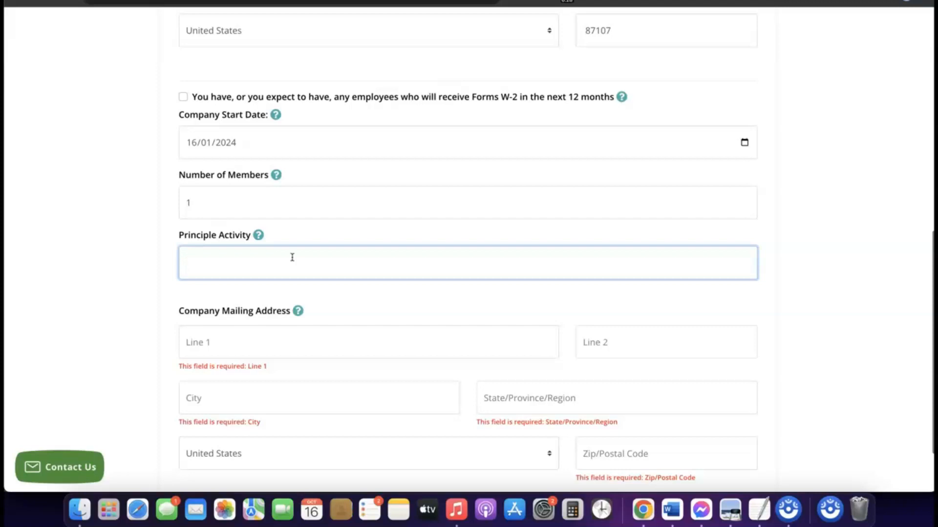
{"action": "type", "text": "eCommerce"}
{"action": "scroll", "coordinate": [263, 277], "scroll_direction": "up", "scroll_amount": 1}
{"action": "scroll", "coordinate": [264, 277], "scroll_direction": "down", "scroll_amount": 5}
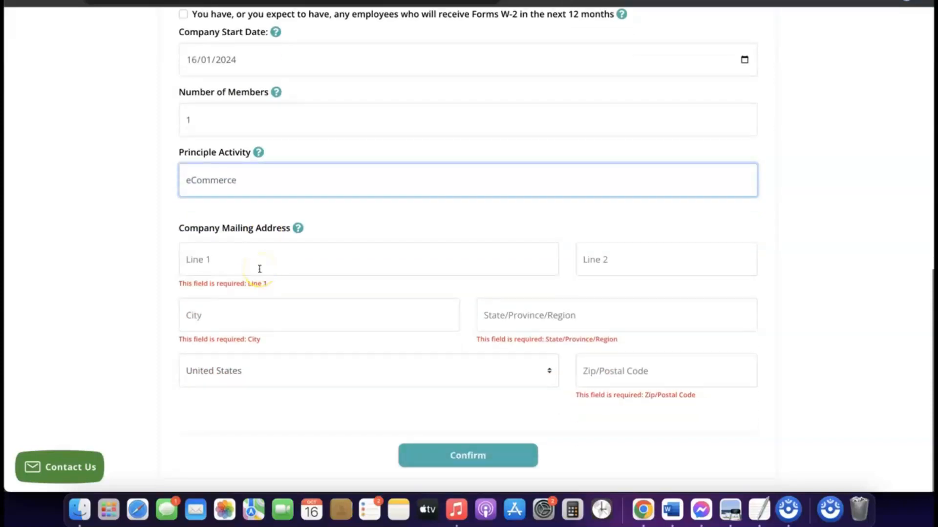
Step: Copy the street line of the company principal address for reuse in the first line of the company mailing address
{"action": "scroll", "coordinate": [260, 269], "scroll_direction": "up", "scroll_amount": 15}
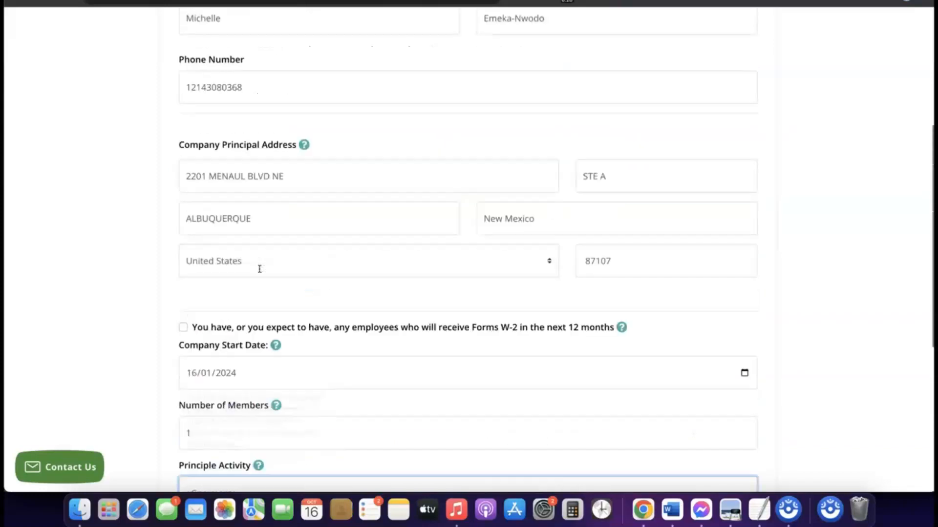
{"action": "scroll", "coordinate": [259, 269], "scroll_direction": "down", "scroll_amount": 15}
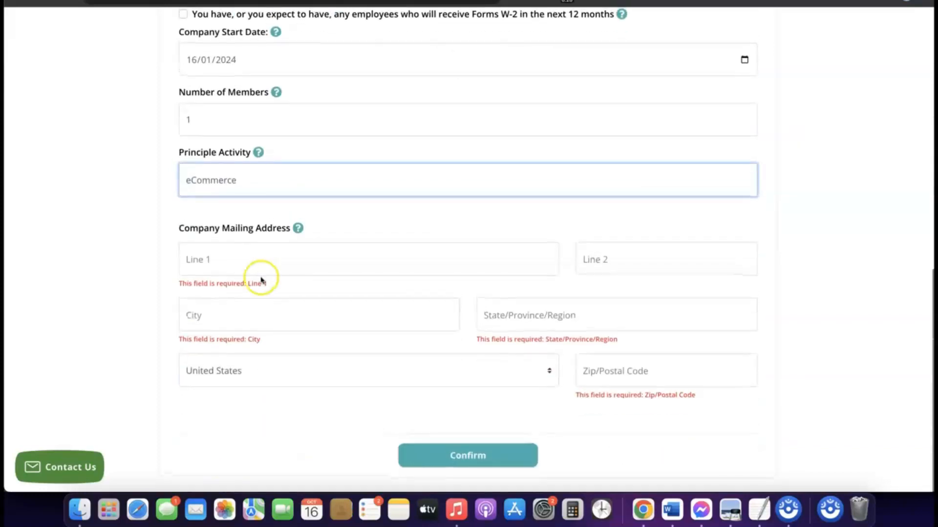
{"action": "scroll", "coordinate": [259, 274], "scroll_direction": "up", "scroll_amount": 5}
{"action": "scroll", "coordinate": [261, 280], "scroll_direction": "up", "scroll_amount": 1}
{"action": "triple_click", "coordinate": [260, 148]}
{"action": "right_click", "coordinate": [259, 148]}
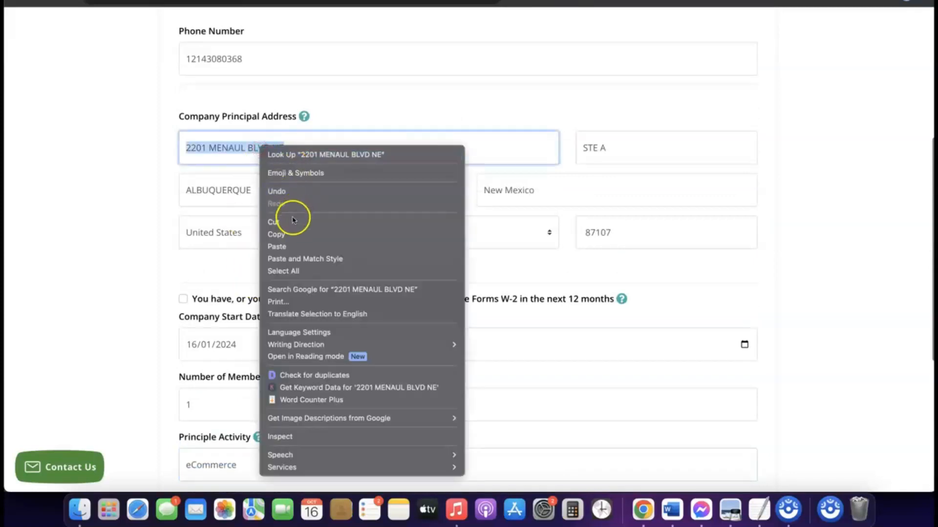
{"action": "left_click", "coordinate": [288, 235]}
{"action": "scroll", "coordinate": [288, 238], "scroll_direction": "down", "scroll_amount": 5}
{"action": "left_click", "coordinate": [242, 259]}
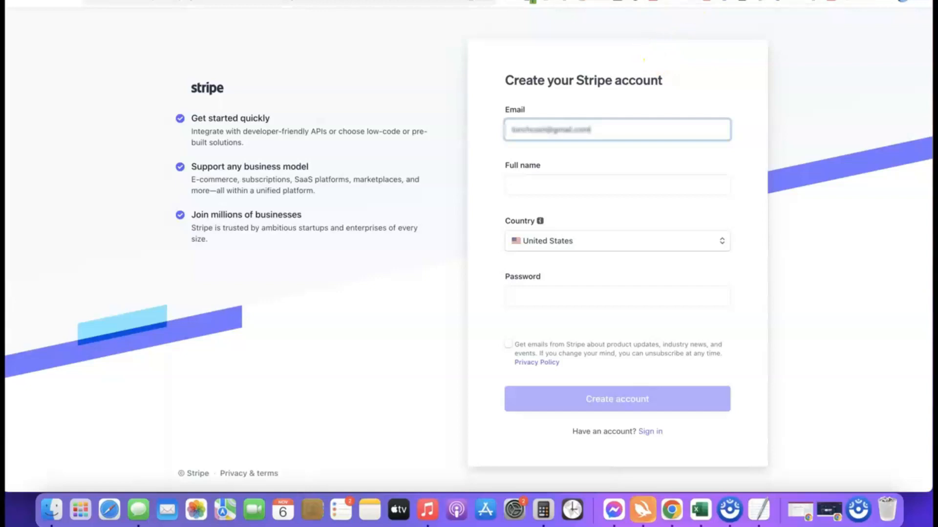
Step: Switch to Stripe, sign in with the saved credentials and start creating a new account under the existing login
{"action": "left_click", "coordinate": [635, 1]}
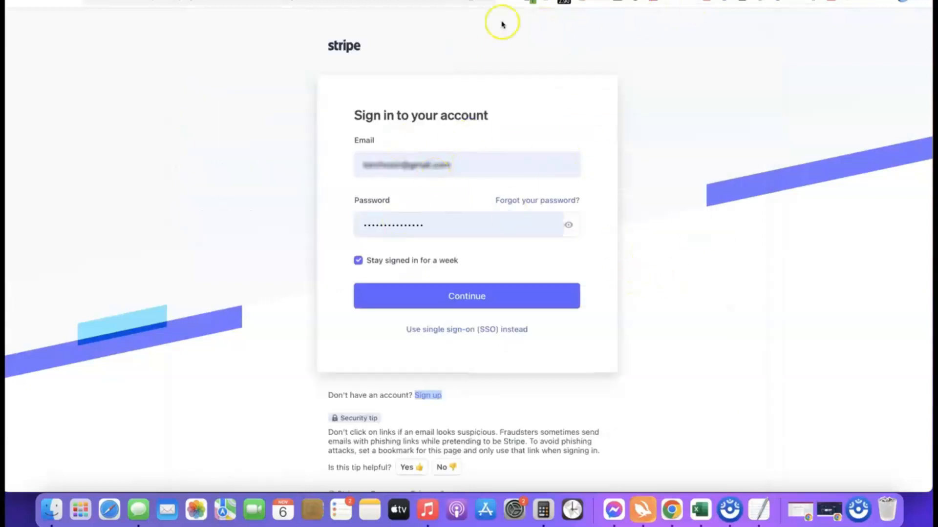
{"action": "left_click", "coordinate": [449, 300]}
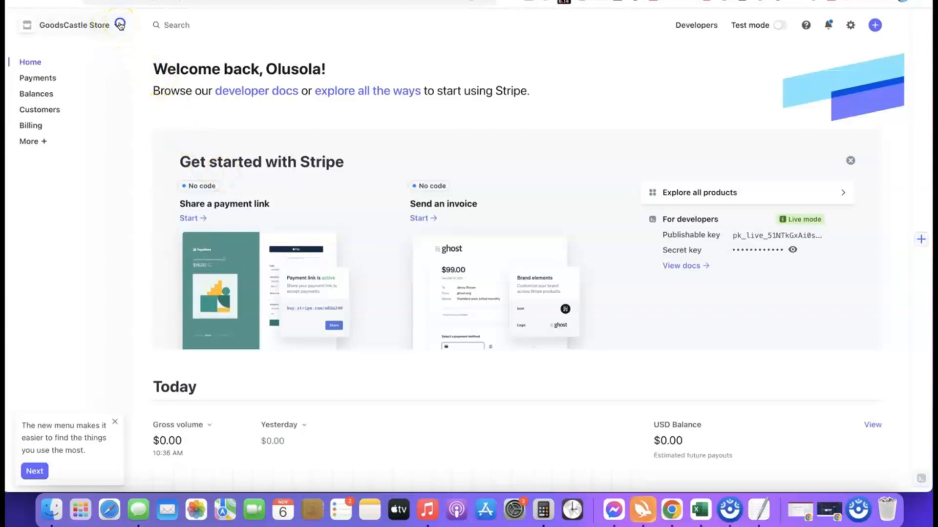
{"action": "left_click", "coordinate": [120, 27]}
{"action": "left_click", "coordinate": [67, 71]}
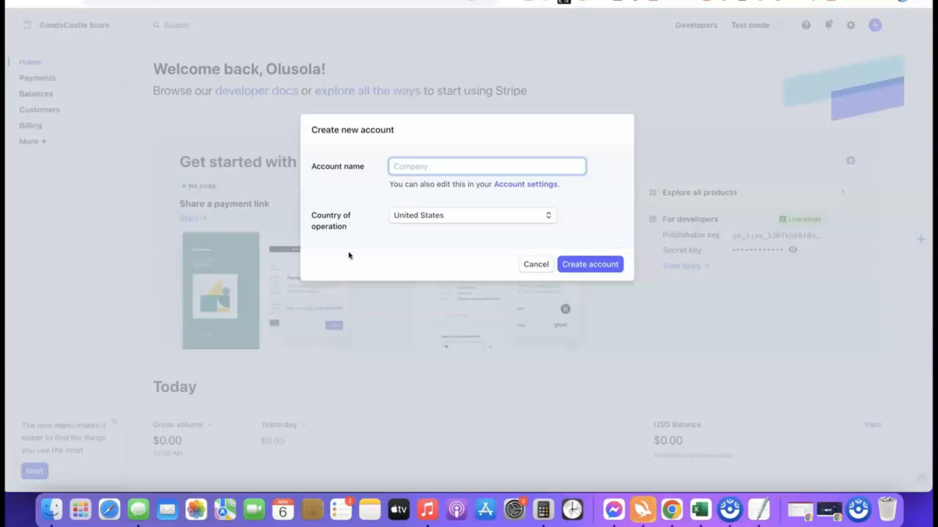
Step: Create the new account with the name Affiliate Blueprint and United States as the country of operation
{"action": "left_click", "coordinate": [416, 171]}
{"action": "type", "text": "iliate Blueprint"}
{"action": "left_click", "coordinate": [386, 193]}
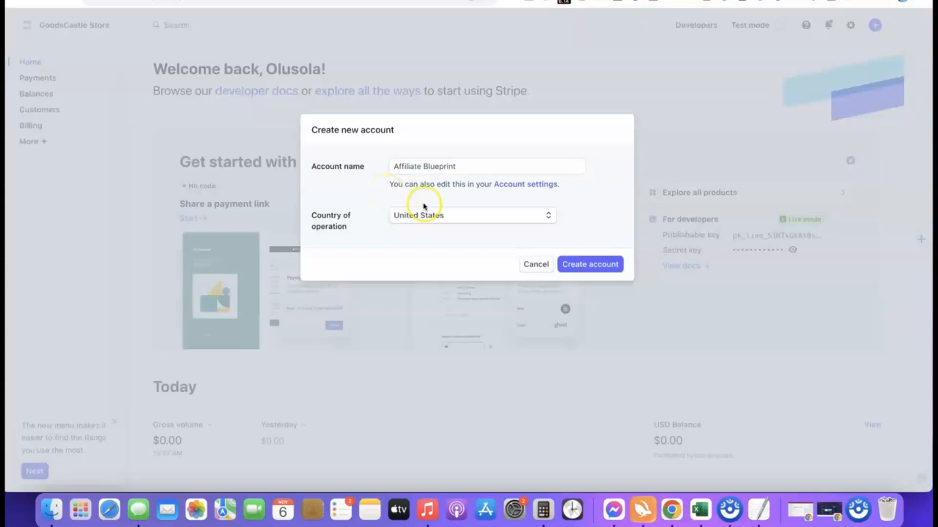
{"action": "left_click", "coordinate": [580, 271]}
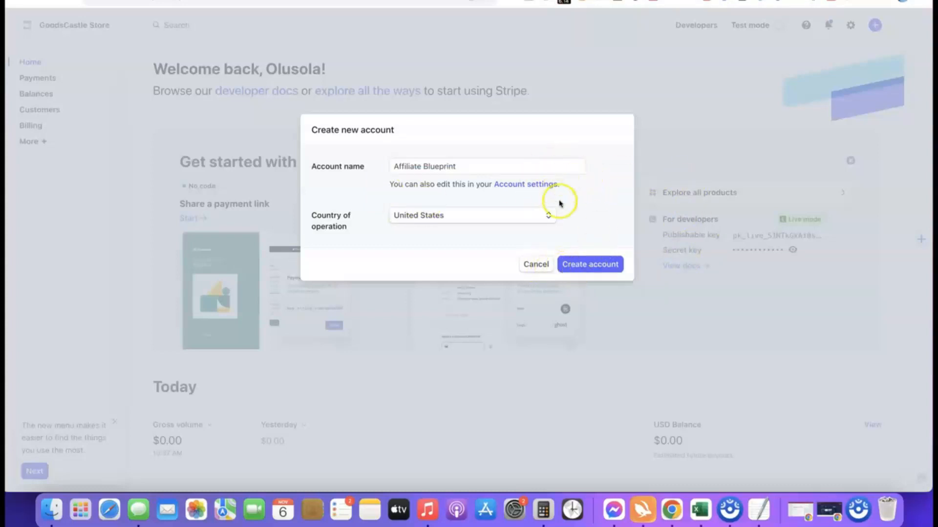
{"action": "left_click", "coordinate": [585, 268]}
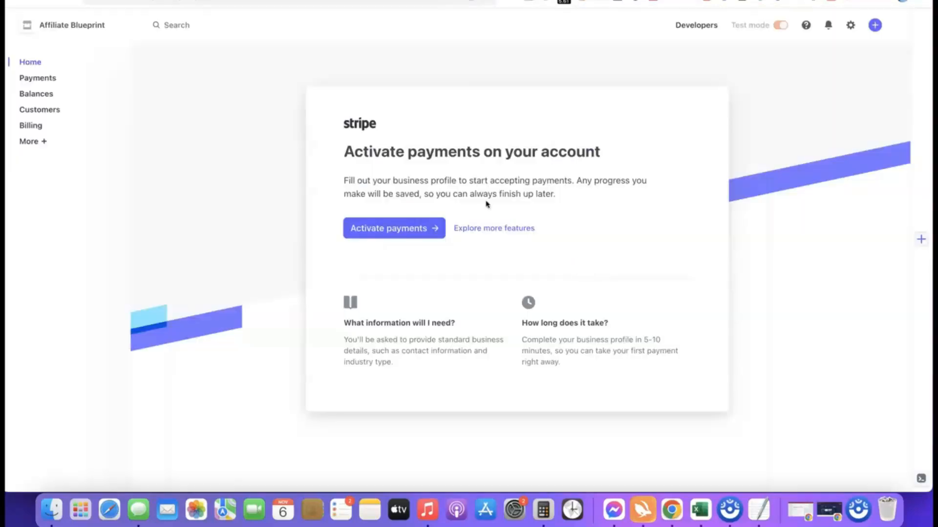
Step: Begin payment activation and submit the business type as Company with the Sole proprietorship structure, located in the United States
{"action": "left_click", "coordinate": [388, 228]}
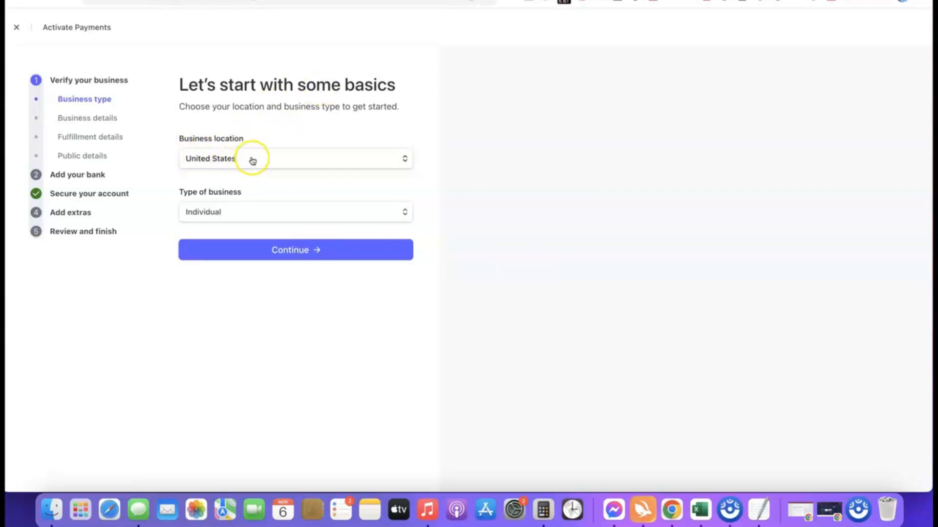
{"action": "mouse_move", "coordinate": [243, 190]}
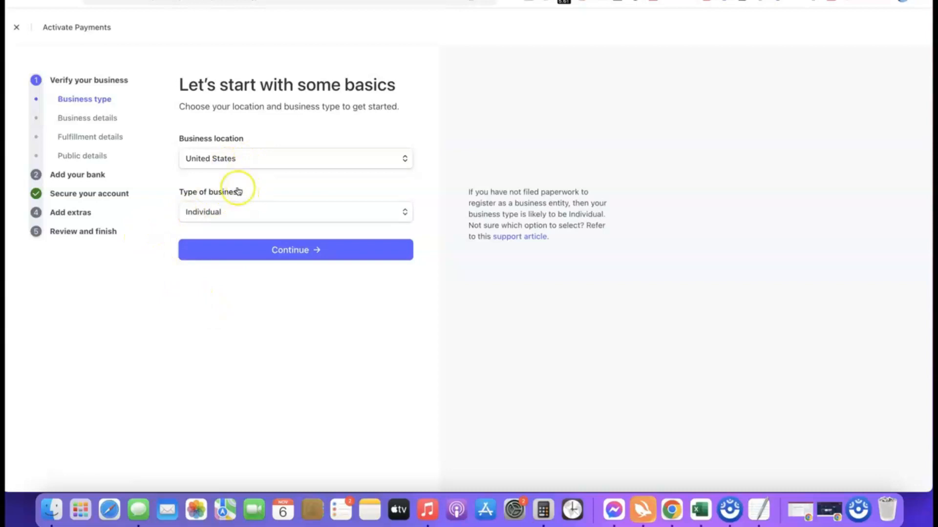
{"action": "left_click", "coordinate": [403, 213]}
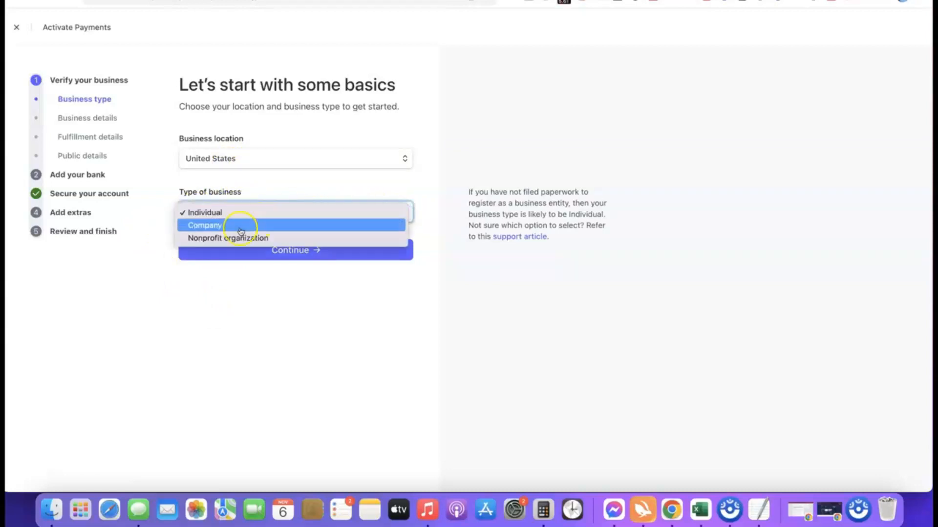
{"action": "left_click", "coordinate": [213, 225]}
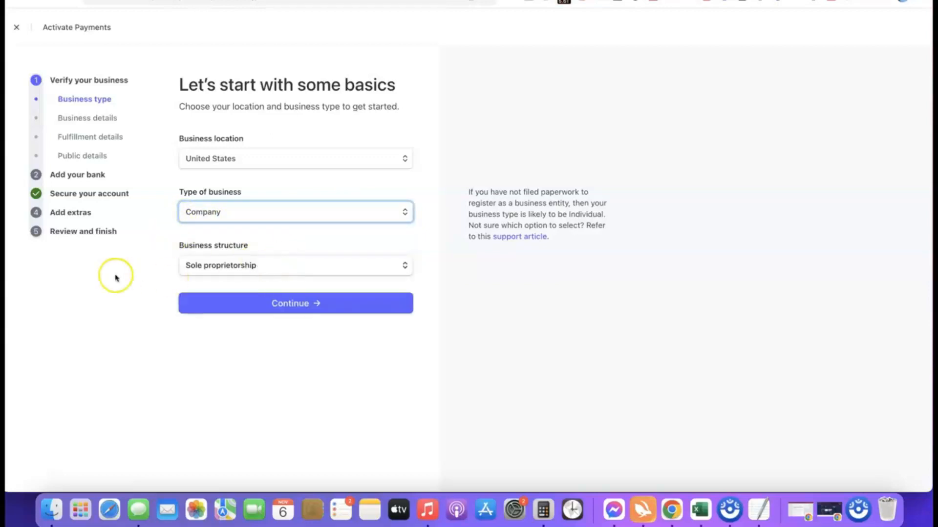
{"action": "left_click", "coordinate": [274, 266]}
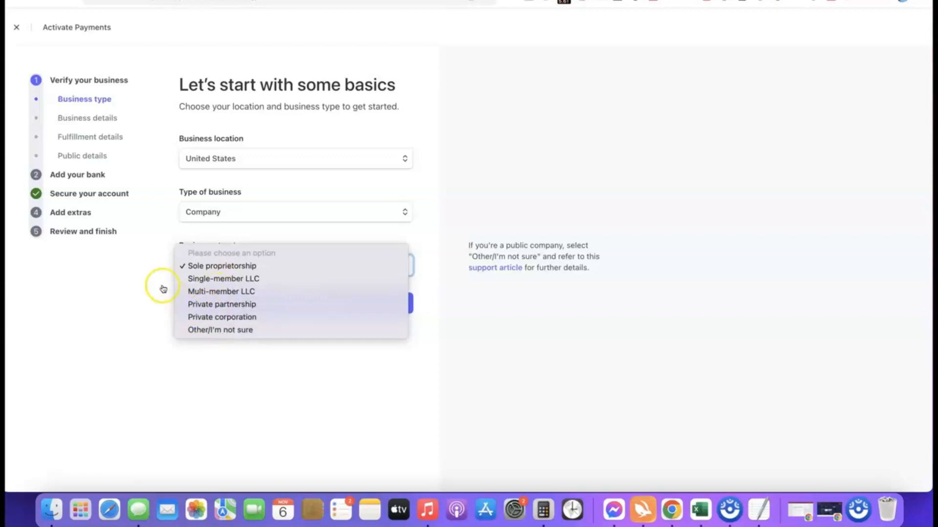
{"action": "left_click", "coordinate": [205, 266]}
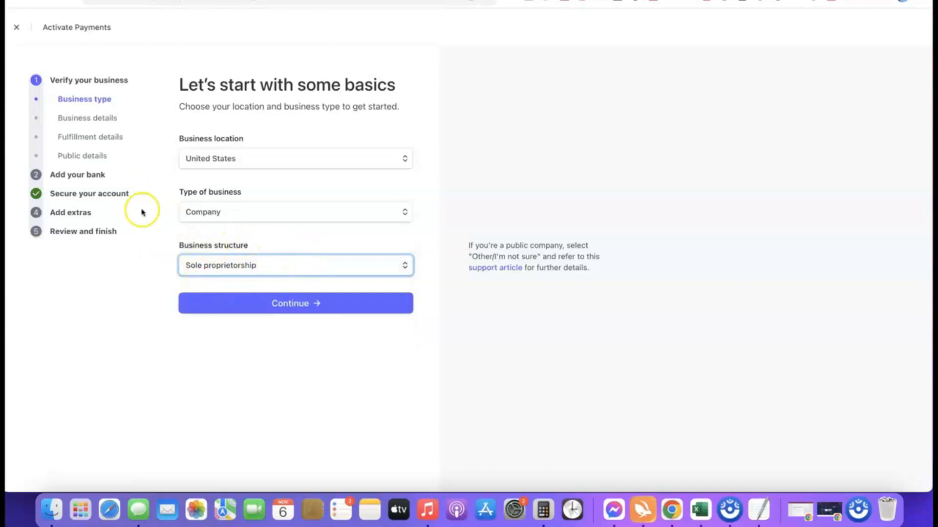
{"action": "left_click", "coordinate": [294, 303]}
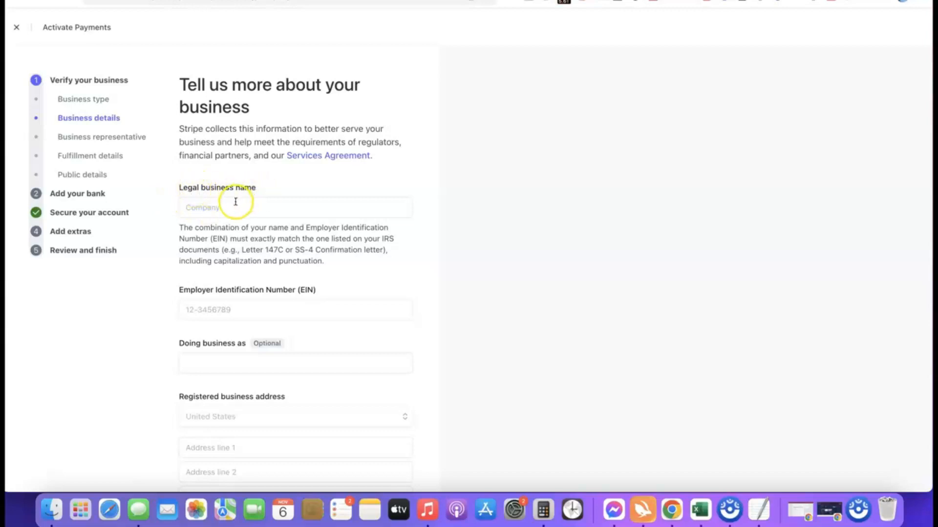
Step: Enter Torch Enterprise LLC as the legal business name and fill in the company's Employer Identification Number
{"action": "left_click", "coordinate": [235, 206]}
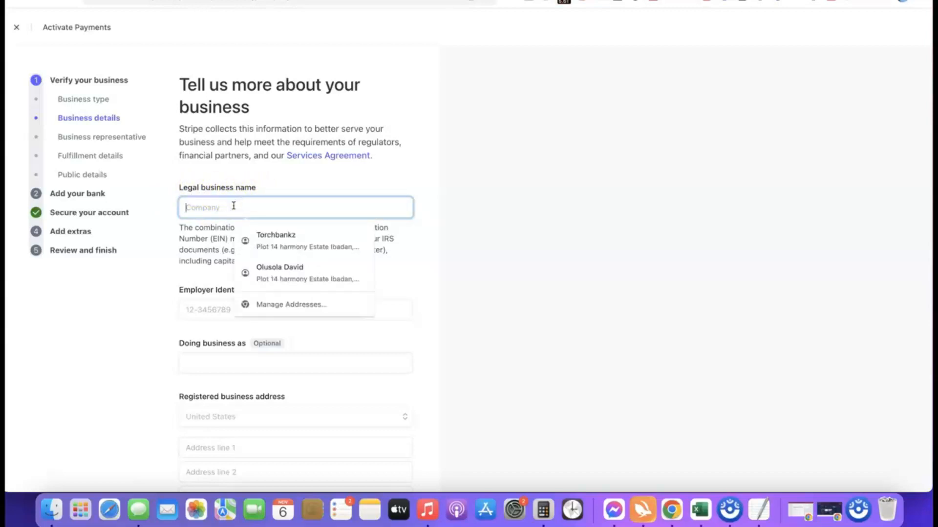
{"action": "key", "text": "super+v"}
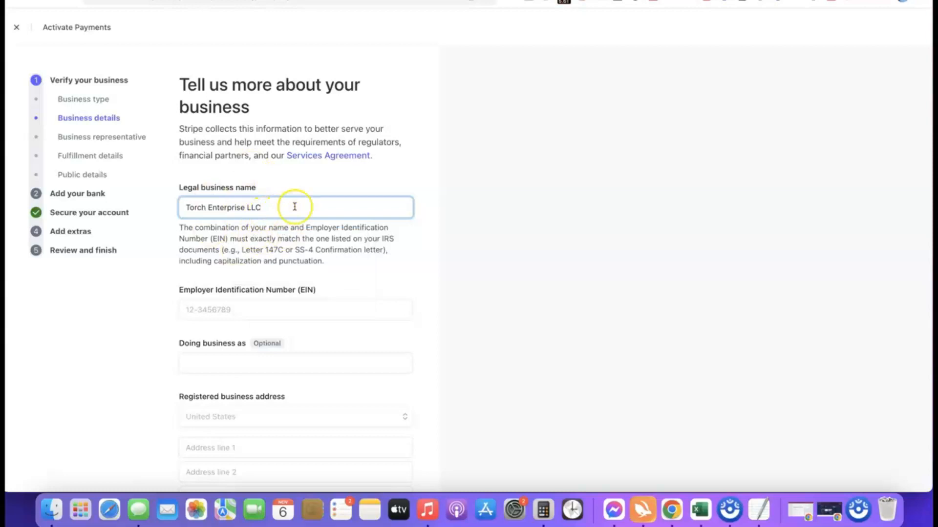
{"action": "scroll", "coordinate": [262, 299], "scroll_direction": "down", "scroll_amount": 2}
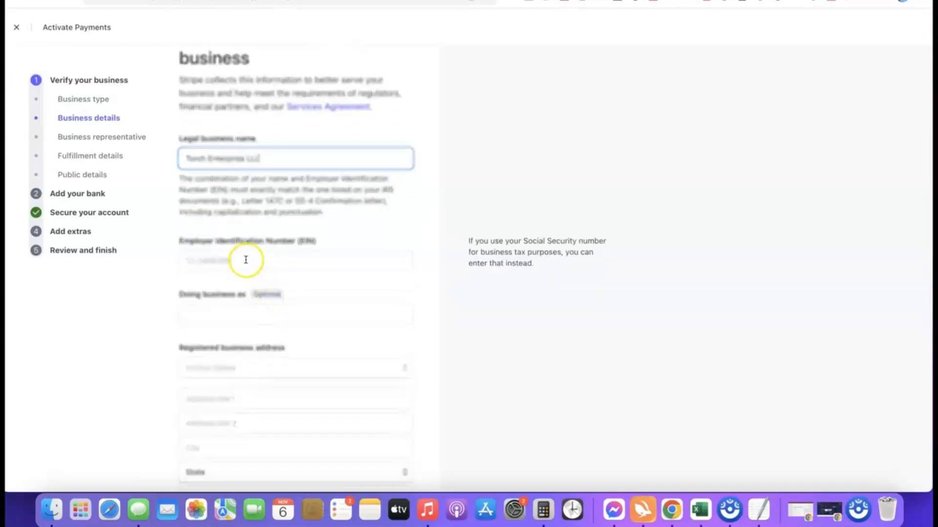
{"action": "scroll", "coordinate": [245, 259], "scroll_direction": "down", "scroll_amount": 1}
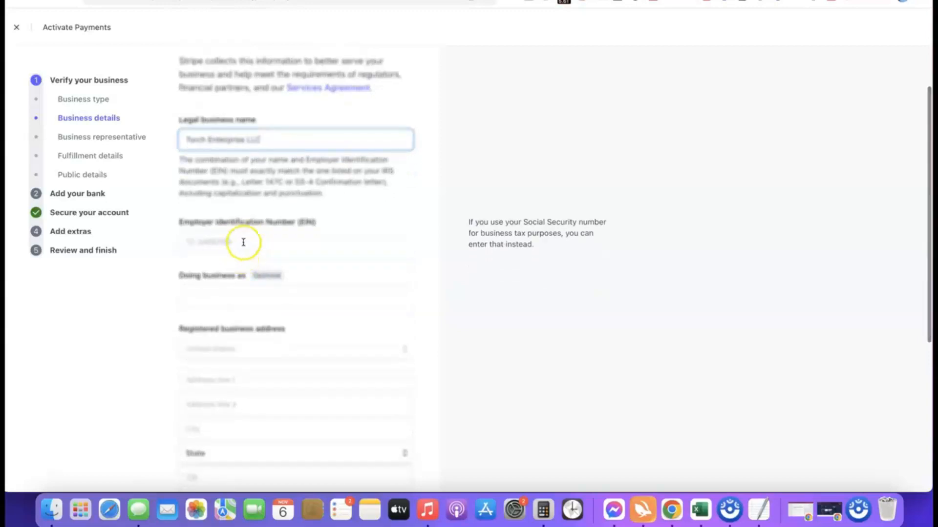
{"action": "left_click", "coordinate": [242, 242]}
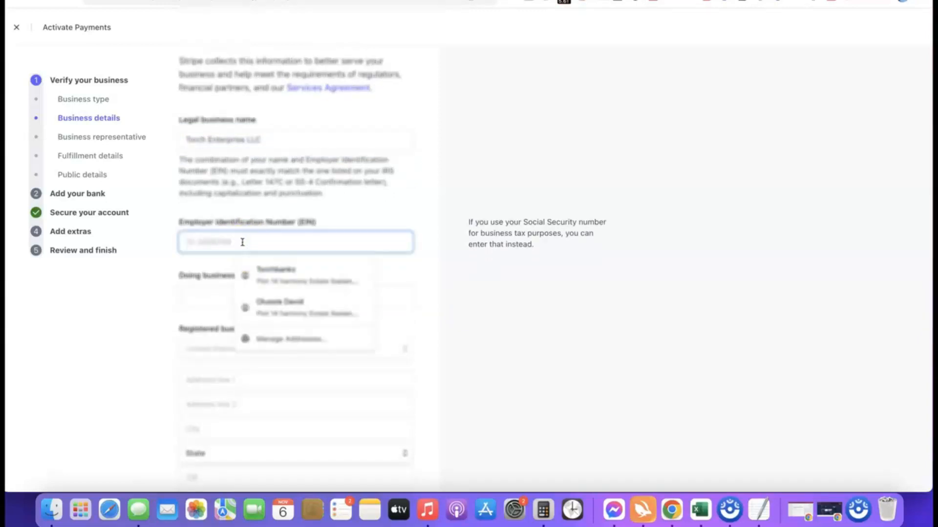
{"action": "left_click", "coordinate": [177, 262]}
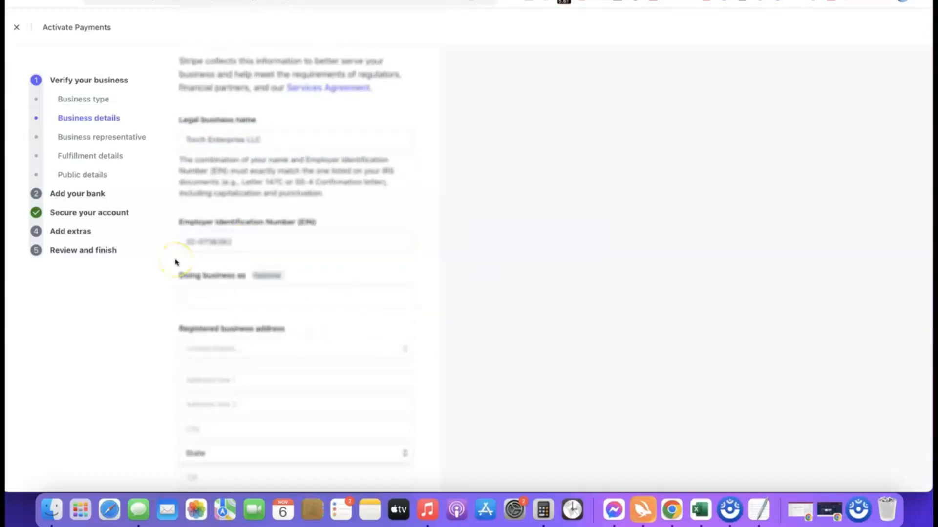
Step: Fill in the full registered business address and set the industry to Other digital goods
{"action": "scroll", "coordinate": [236, 256], "scroll_direction": "down", "scroll_amount": 3}
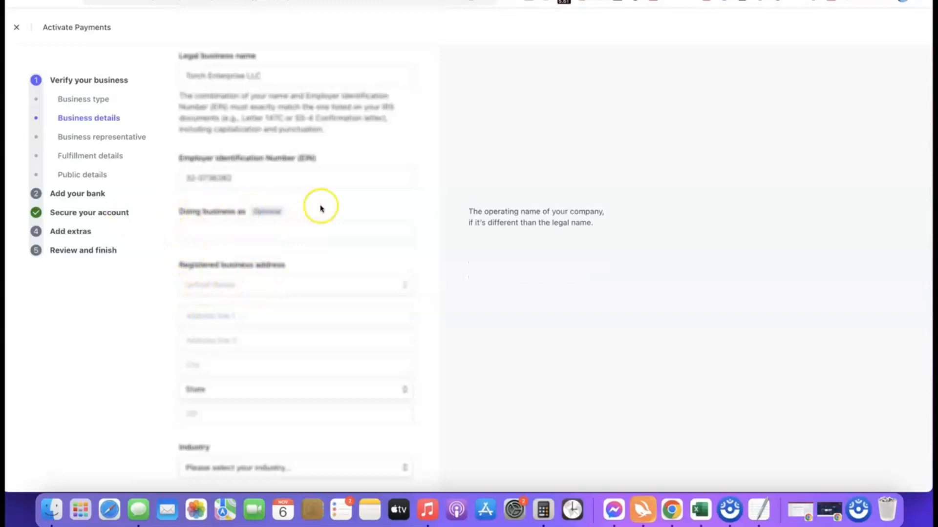
{"action": "scroll", "coordinate": [291, 186], "scroll_direction": "down", "scroll_amount": 3}
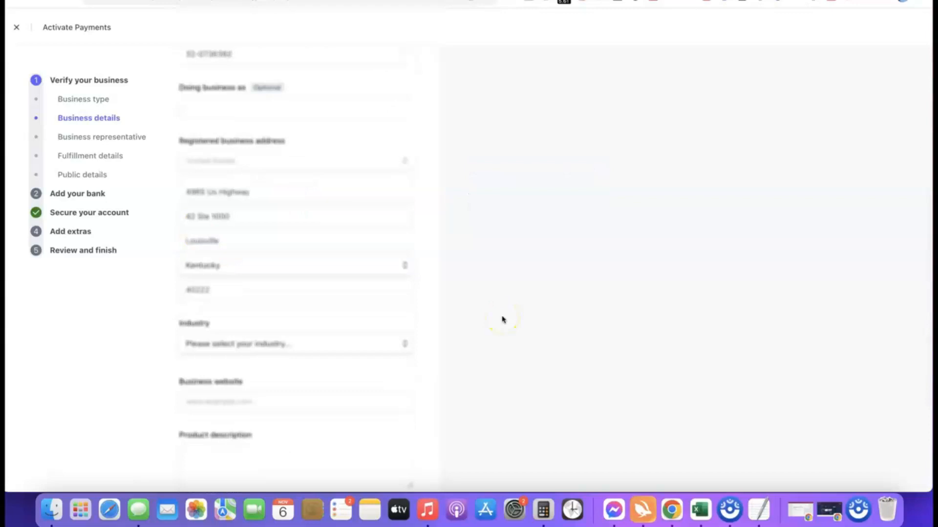
{"action": "scroll", "coordinate": [463, 283], "scroll_direction": "down", "scroll_amount": 3}
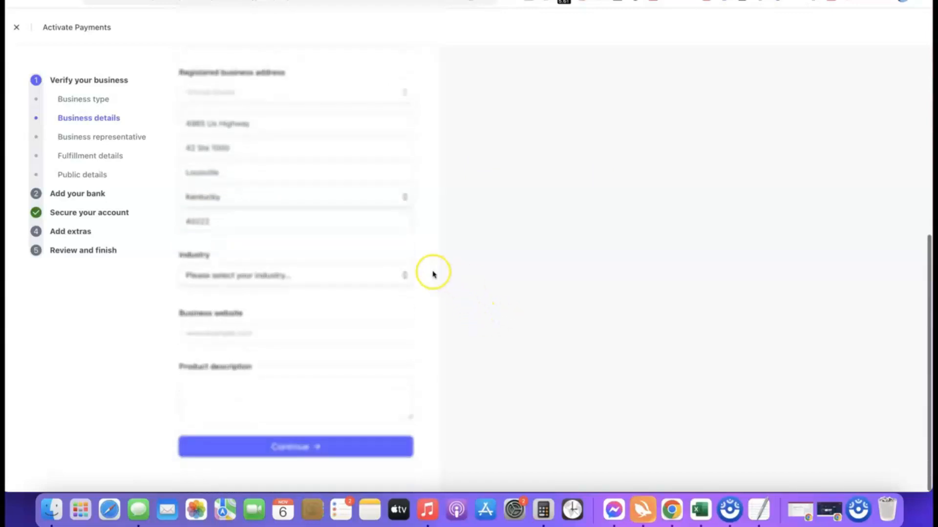
{"action": "mouse_move", "coordinate": [282, 303]}
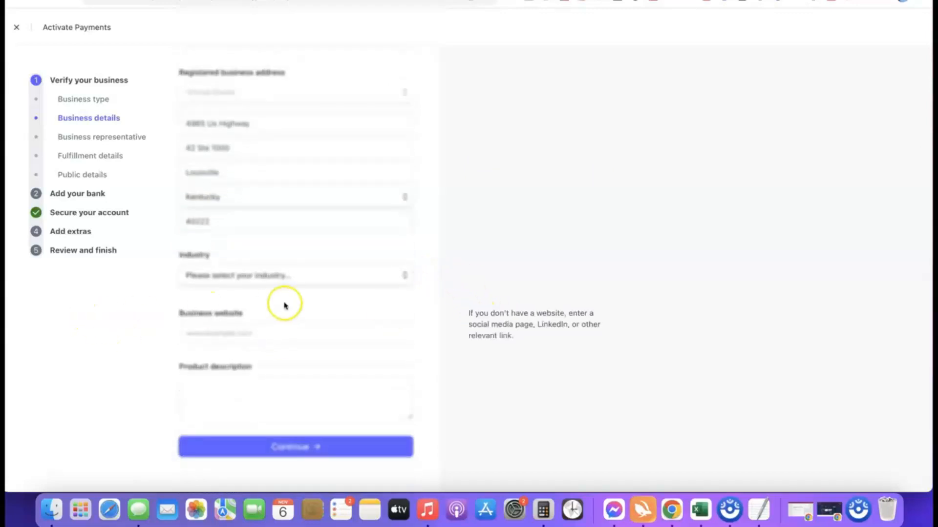
{"action": "left_click", "coordinate": [269, 277]}
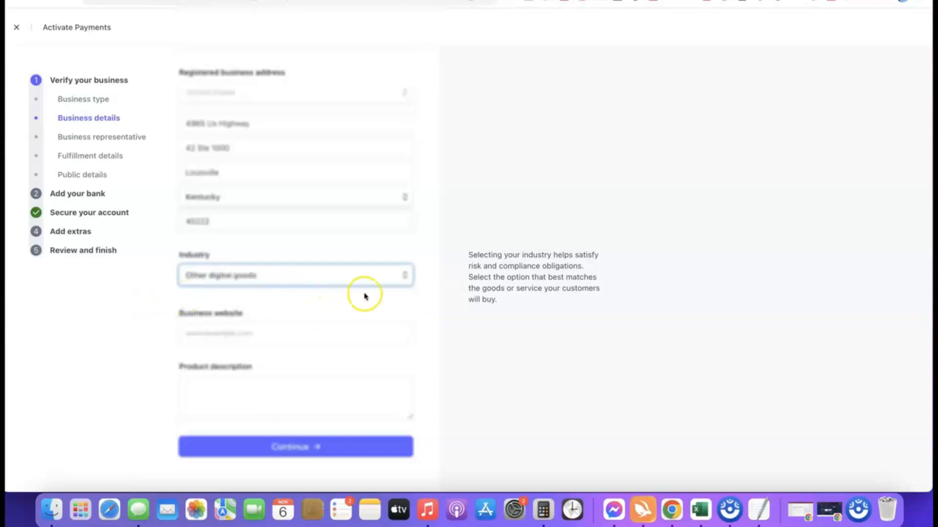
{"action": "left_click", "coordinate": [404, 299]}
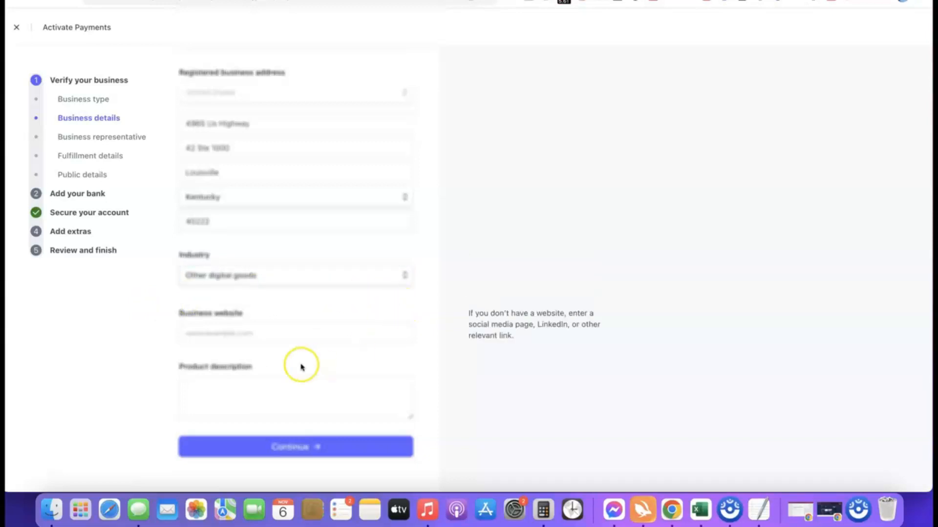
Step: Set the website to affiliatebloggingblueprint.com and the product description to "Our product is a digital course training we sell to our site visitors."
{"action": "left_click", "coordinate": [283, 335]}
{"action": "type", "text": "https://affiliatebloggingblueprint.com/"}
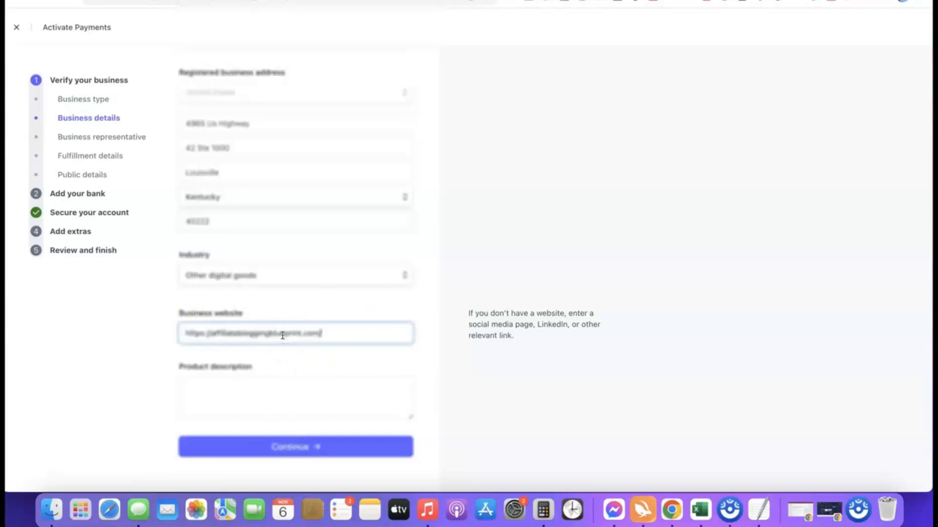
{"action": "left_click", "coordinate": [108, 339]}
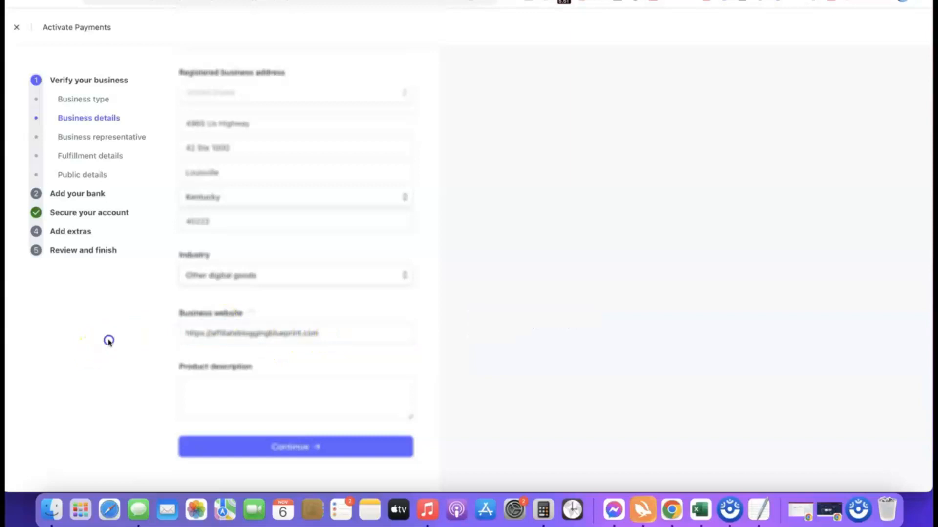
{"action": "left_click", "coordinate": [237, 381]}
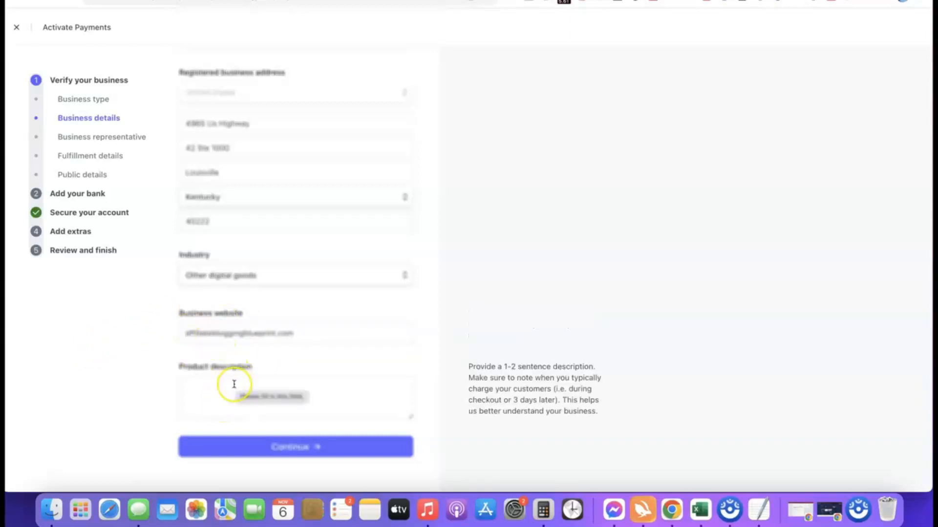
{"action": "type", "text": "Our product is a digital course training we sell to our site visitors."}
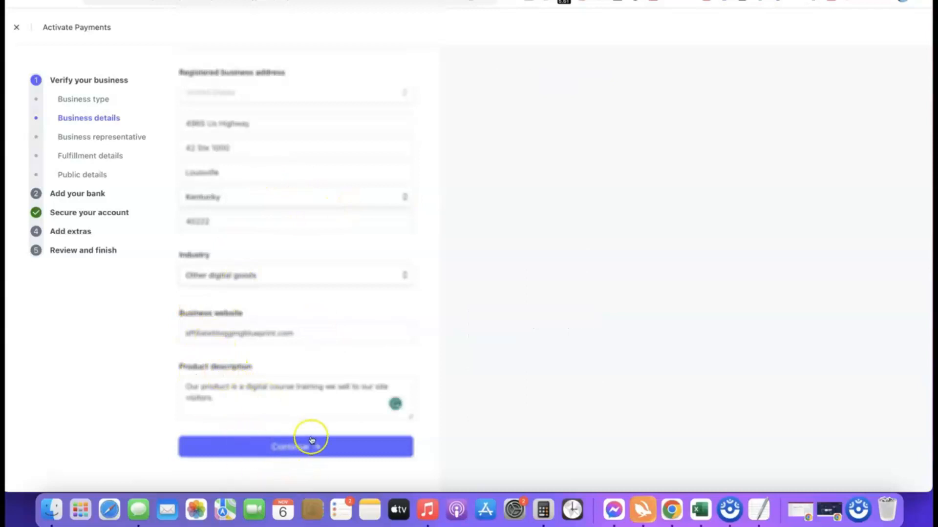
Step: Submit the business details and check the home address country choices in the business representative form
{"action": "left_click", "coordinate": [281, 447]}
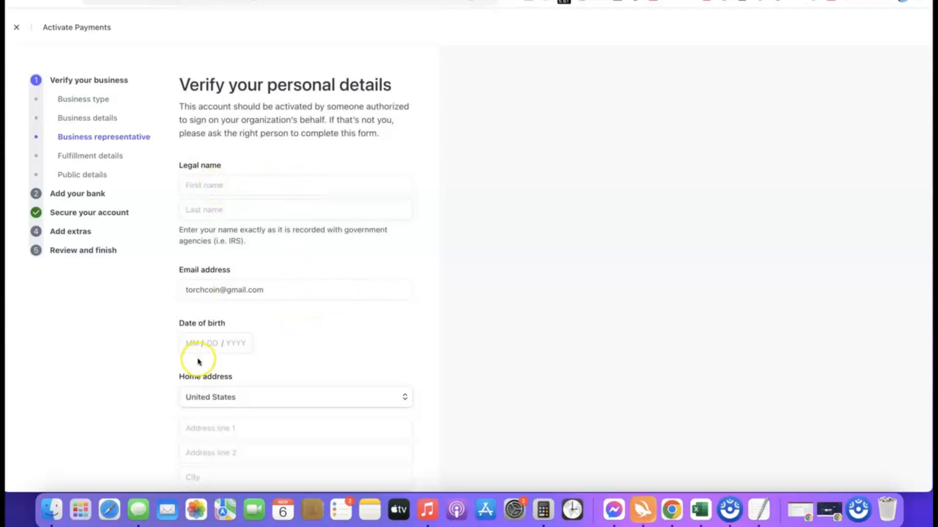
{"action": "scroll", "coordinate": [260, 337], "scroll_direction": "down", "scroll_amount": 1}
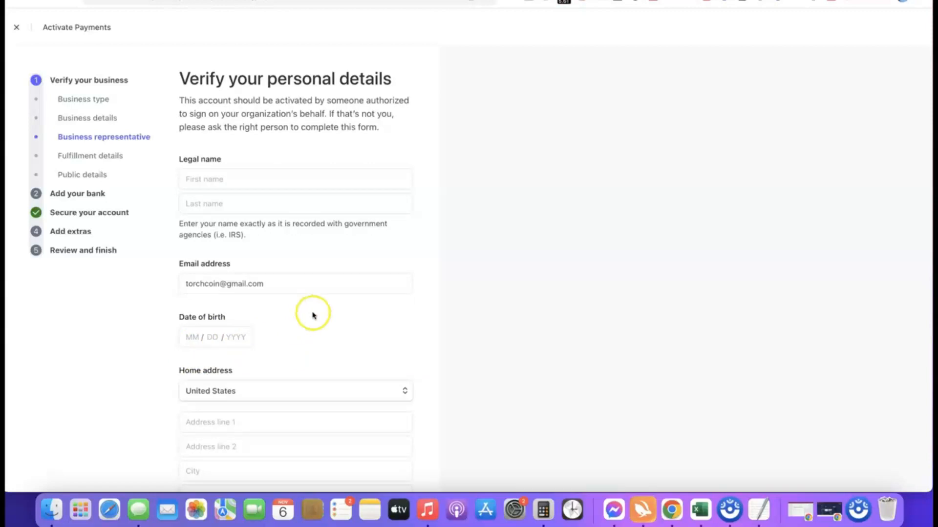
{"action": "scroll", "coordinate": [318, 342], "scroll_direction": "down", "scroll_amount": 10}
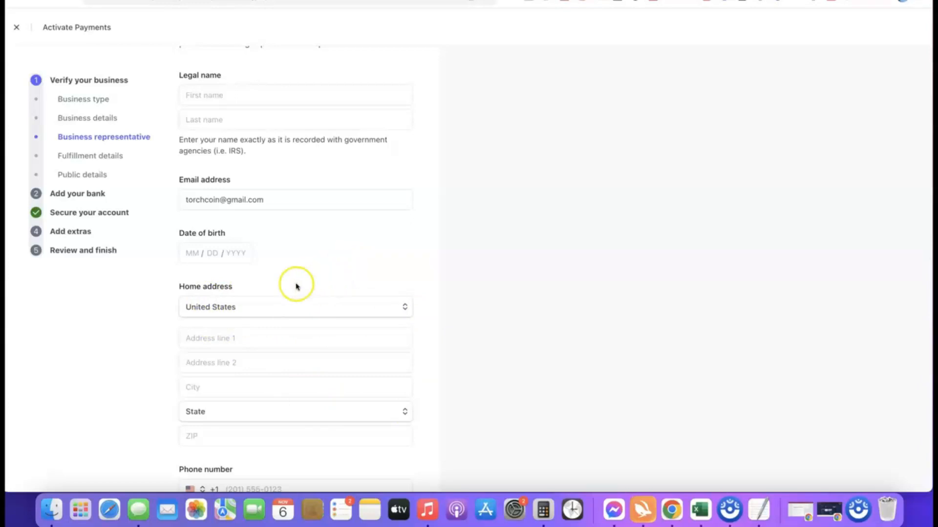
{"action": "left_click", "coordinate": [405, 308]}
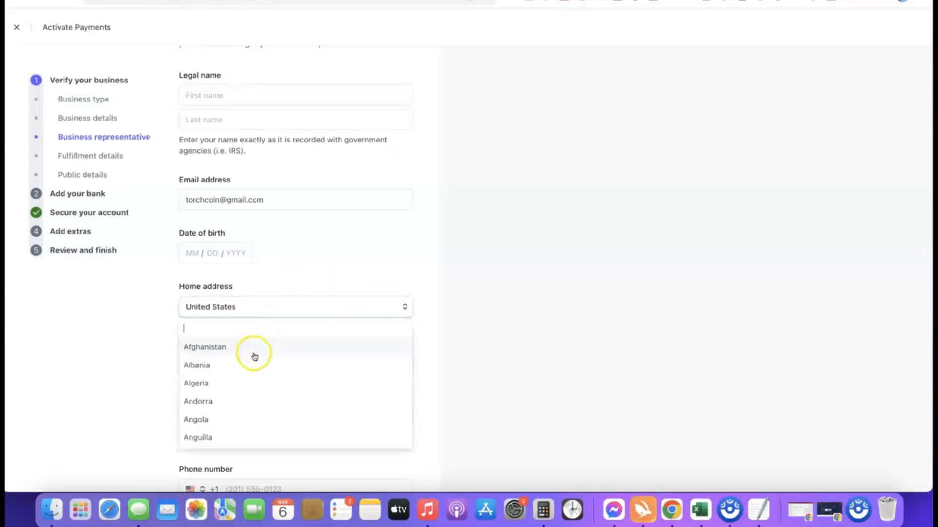
{"action": "left_click", "coordinate": [317, 313]}
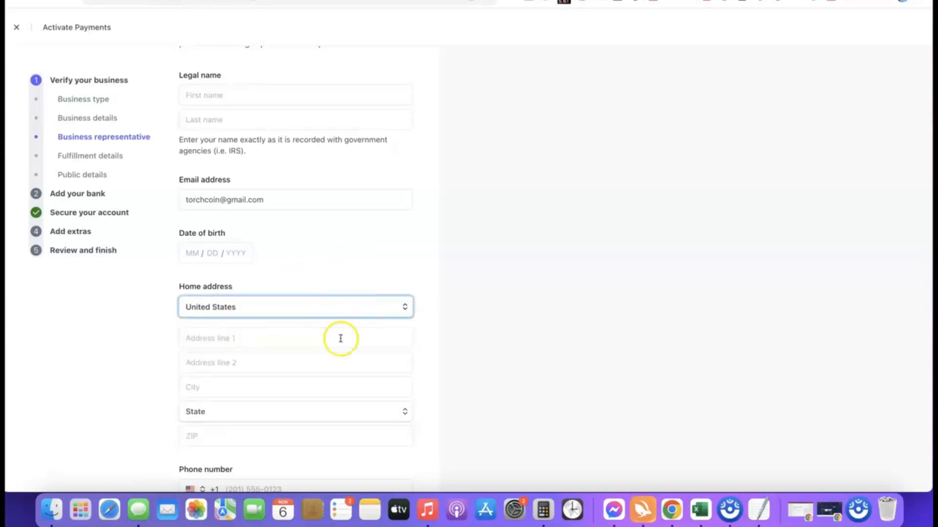
Step: Review the remaining home address fields and the country code choices for the representative's phone number
{"action": "scroll", "coordinate": [289, 304], "scroll_direction": "down", "scroll_amount": 1}
{"action": "scroll", "coordinate": [308, 323], "scroll_direction": "down", "scroll_amount": 2}
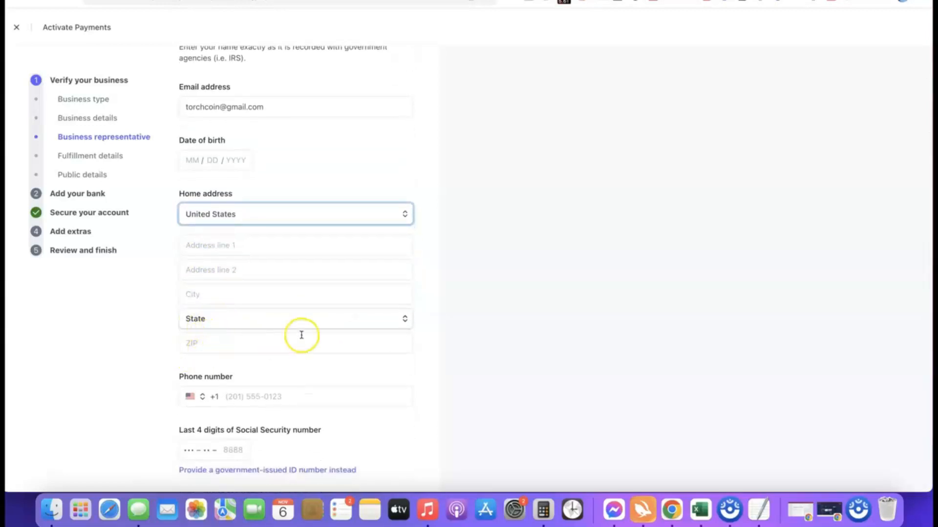
{"action": "scroll", "coordinate": [301, 337], "scroll_direction": "down", "scroll_amount": 1}
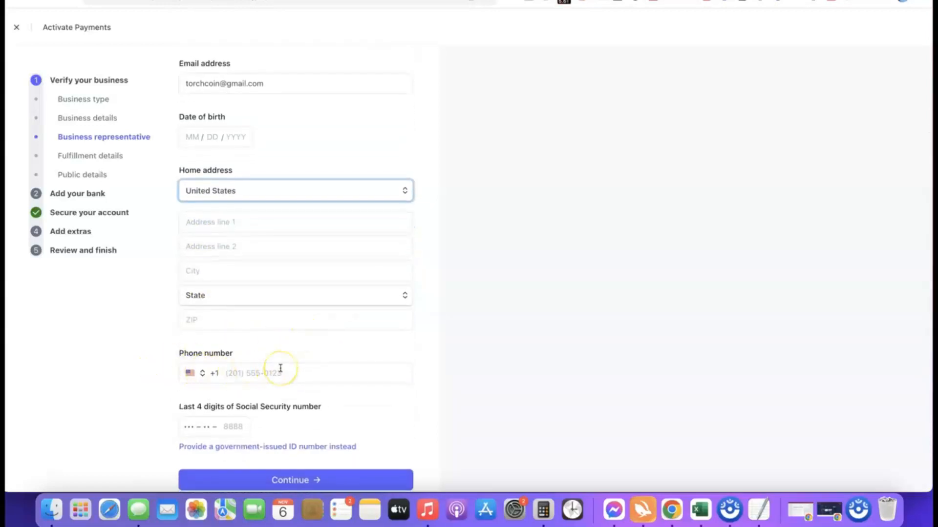
{"action": "left_click", "coordinate": [195, 375]}
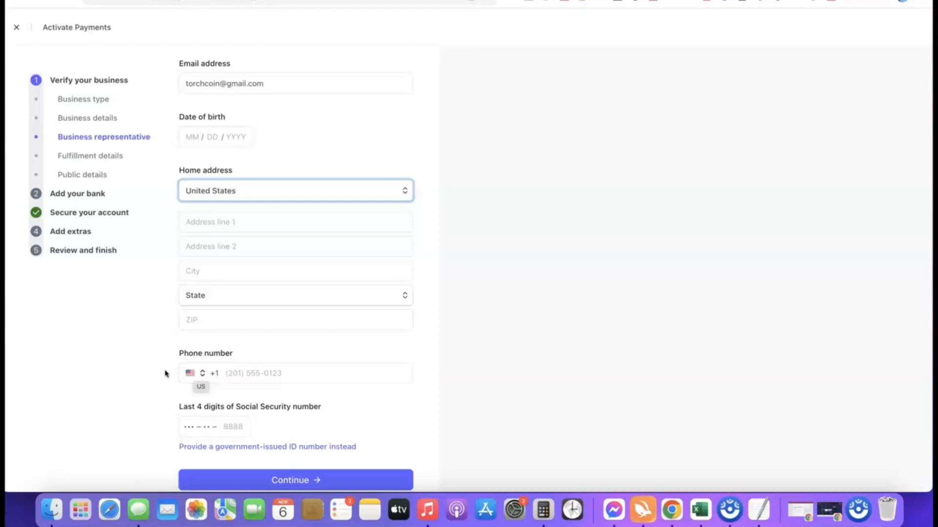
{"action": "left_click", "coordinate": [195, 374]}
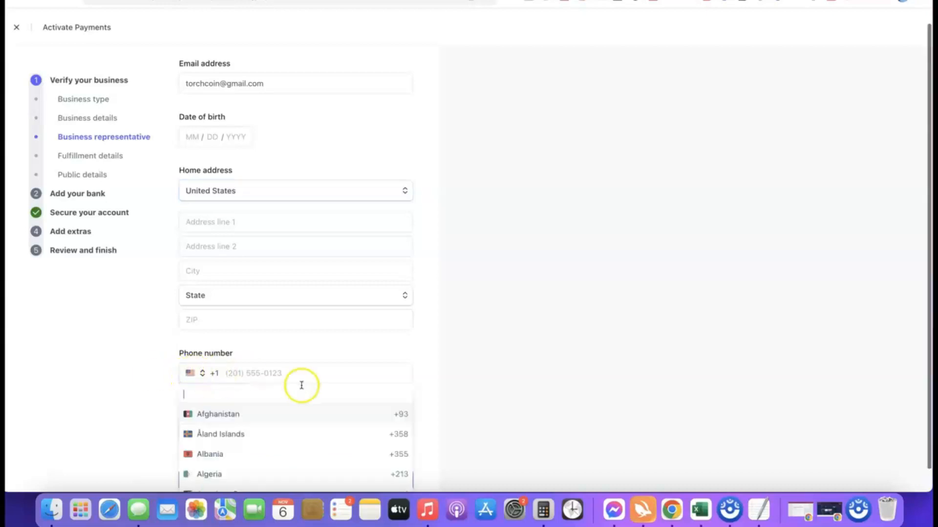
{"action": "left_click", "coordinate": [432, 383]}
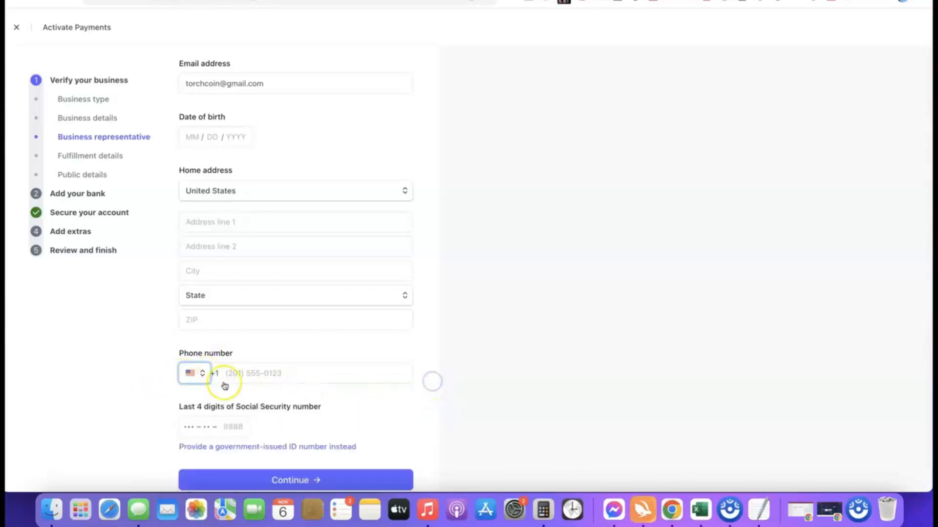
Step: Examine the Social Security number field and the option to provide a government-issued ID number instead
{"action": "scroll", "coordinate": [387, 369], "scroll_direction": "down", "scroll_amount": 1}
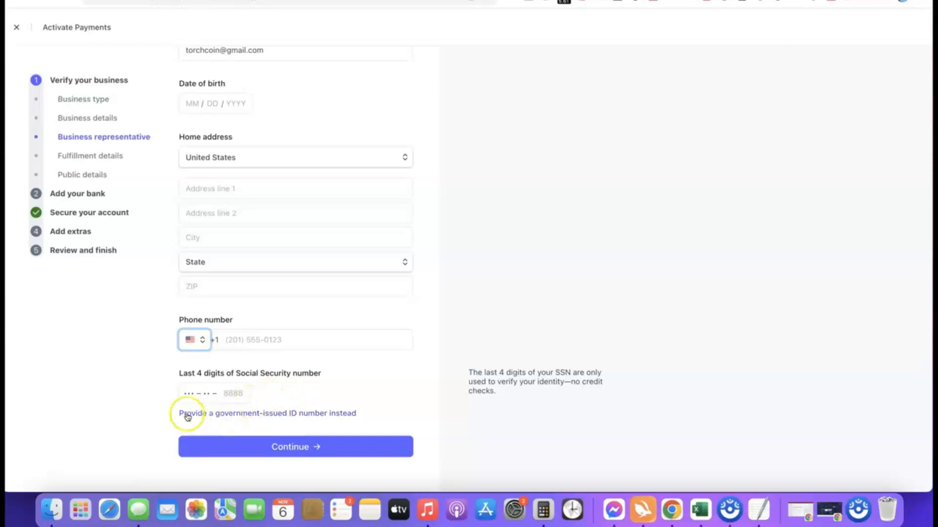
{"action": "scroll", "coordinate": [164, 378], "scroll_direction": "up", "scroll_amount": 5}
{"action": "scroll", "coordinate": [164, 378], "scroll_direction": "down", "scroll_amount": 5}
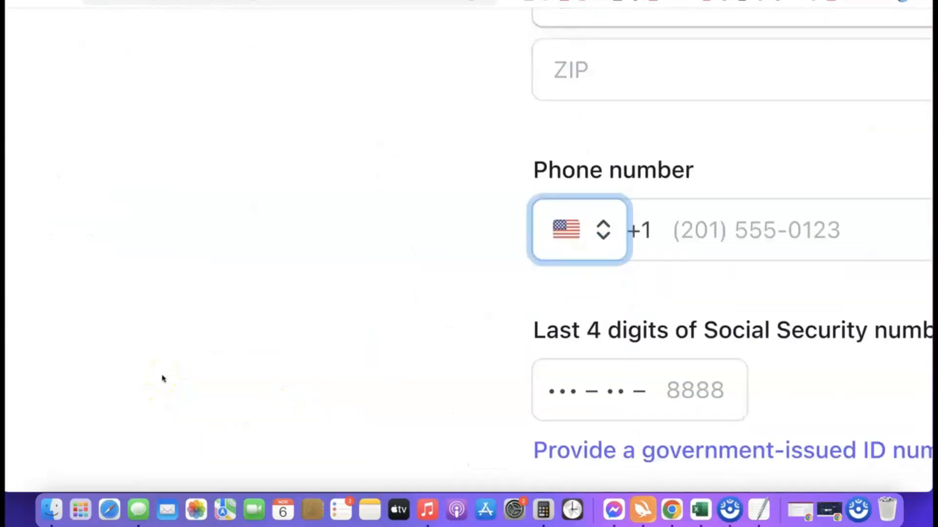
{"action": "scroll", "coordinate": [166, 379], "scroll_direction": "right", "scroll_amount": 2}
{"action": "scroll", "coordinate": [168, 377], "scroll_direction": "right", "scroll_amount": 4}
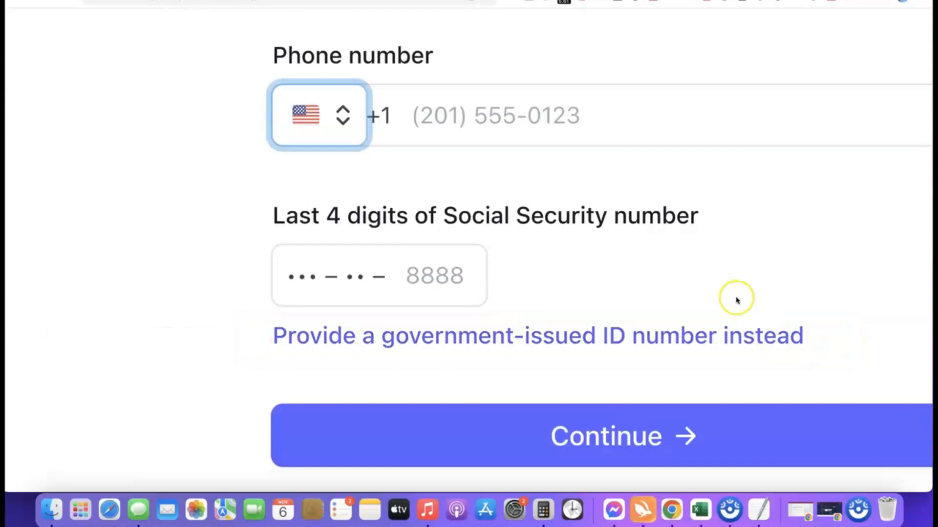
{"action": "scroll", "coordinate": [736, 301], "scroll_direction": "down", "scroll_amount": 5}
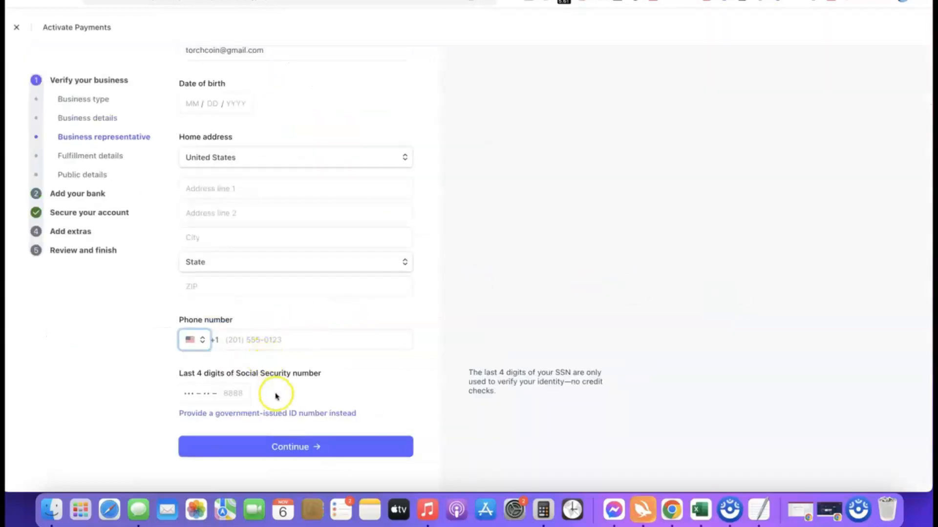
Step: Switch identity verification to a government-issued ID number and set its issuing country to NG
{"action": "left_click", "coordinate": [267, 414]}
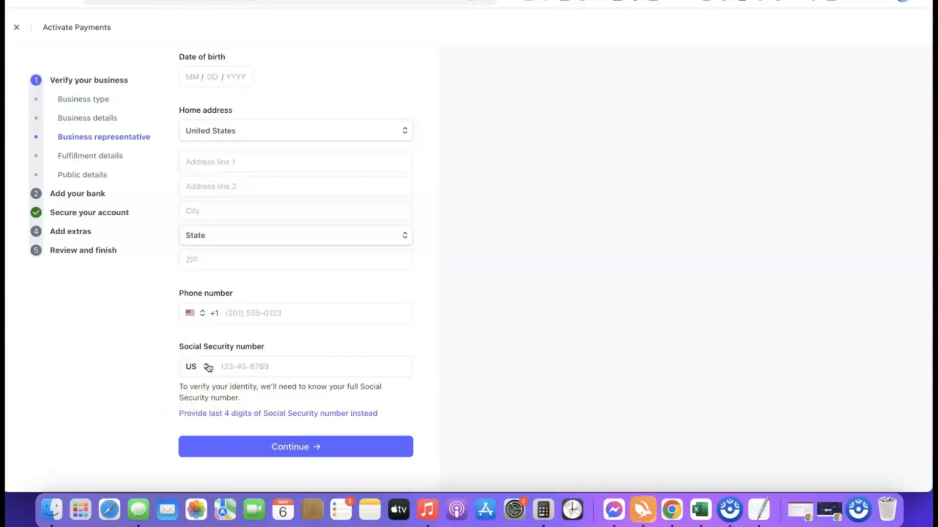
{"action": "left_click", "coordinate": [203, 368]}
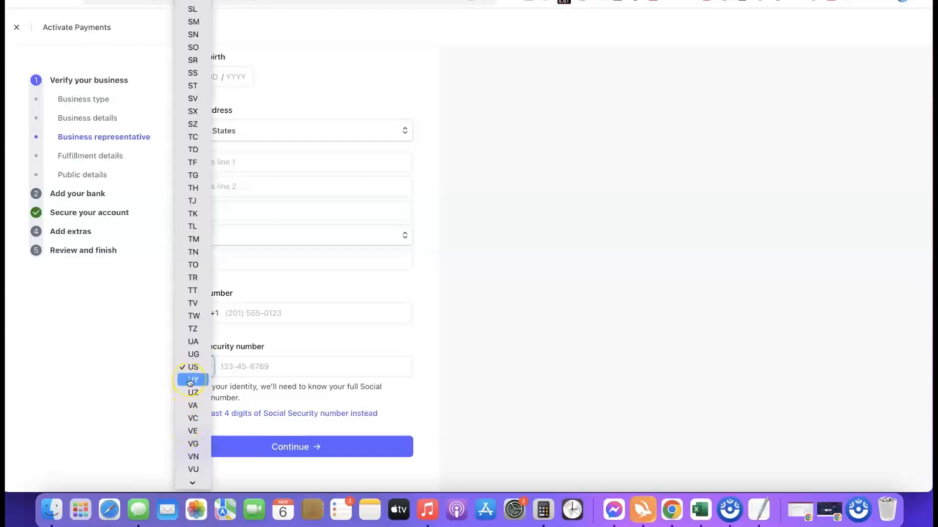
{"action": "scroll", "coordinate": [187, 191], "scroll_direction": "down", "scroll_amount": 1}
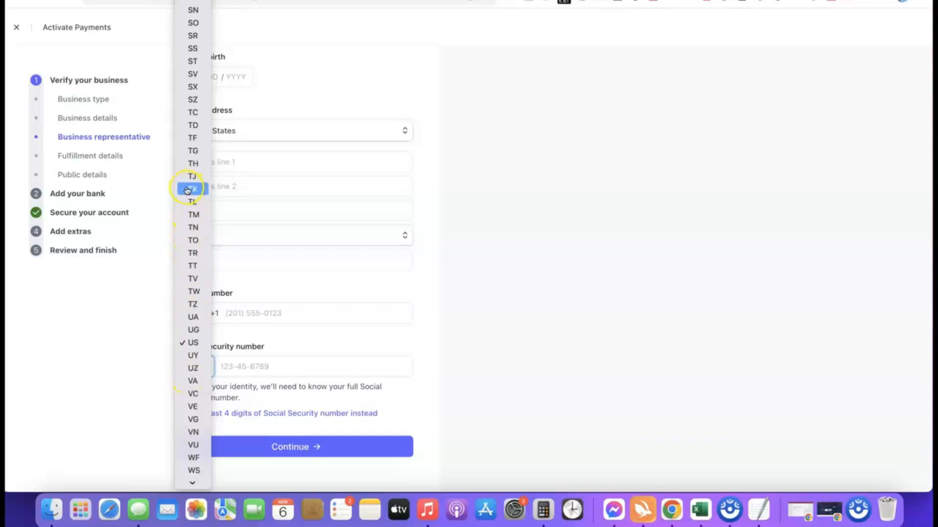
{"action": "scroll", "coordinate": [190, 205], "scroll_direction": "down", "scroll_amount": 1}
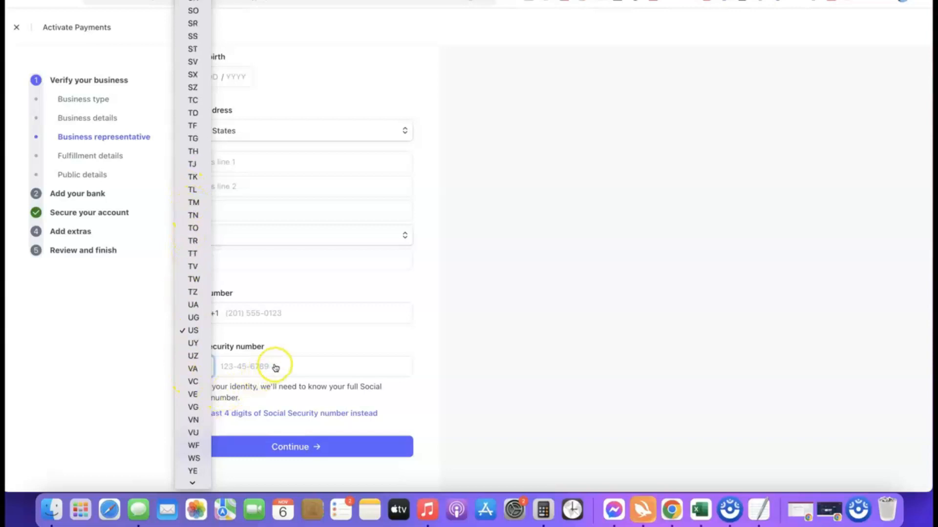
{"action": "left_click", "coordinate": [425, 365]}
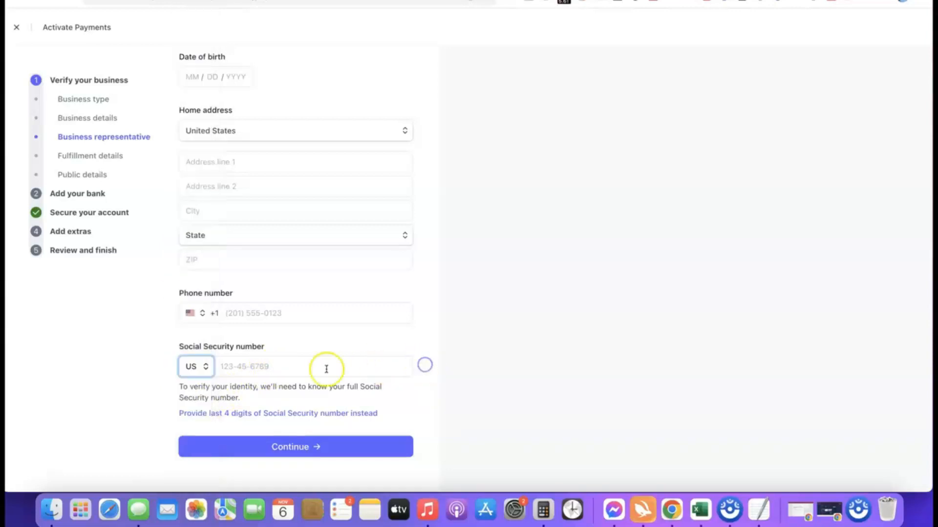
{"action": "left_click", "coordinate": [195, 366]}
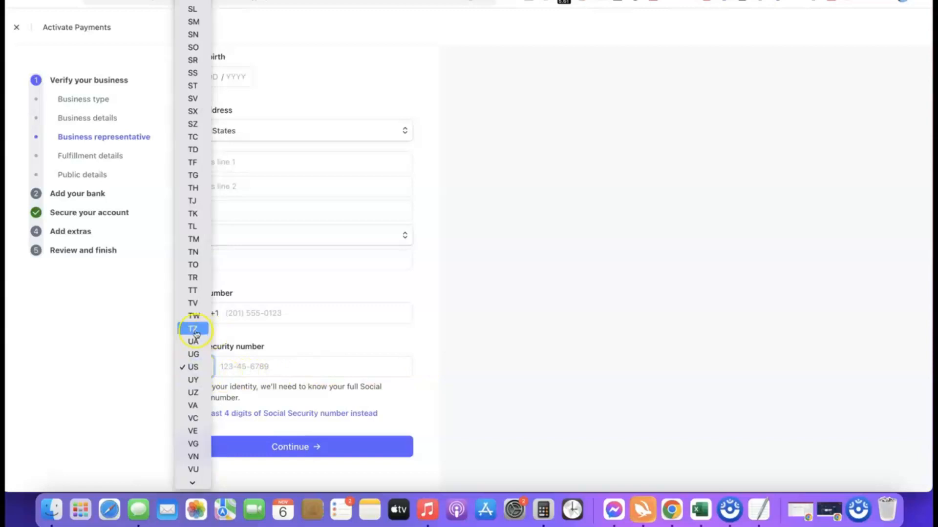
{"action": "scroll", "coordinate": [196, 334], "scroll_direction": "down", "scroll_amount": 6}
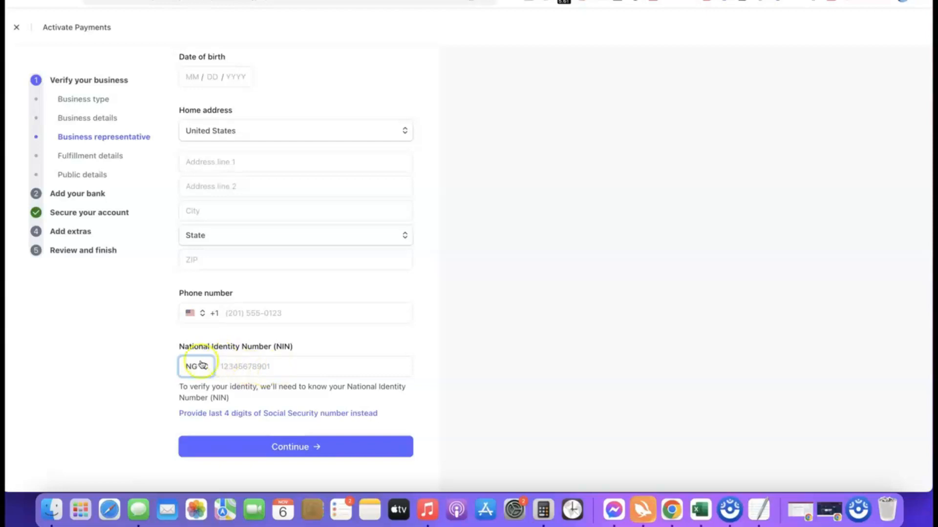
Step: Set the country code of the representative's phone number to Nigeria (+234) and look over the form
{"action": "left_click", "coordinate": [190, 313]}
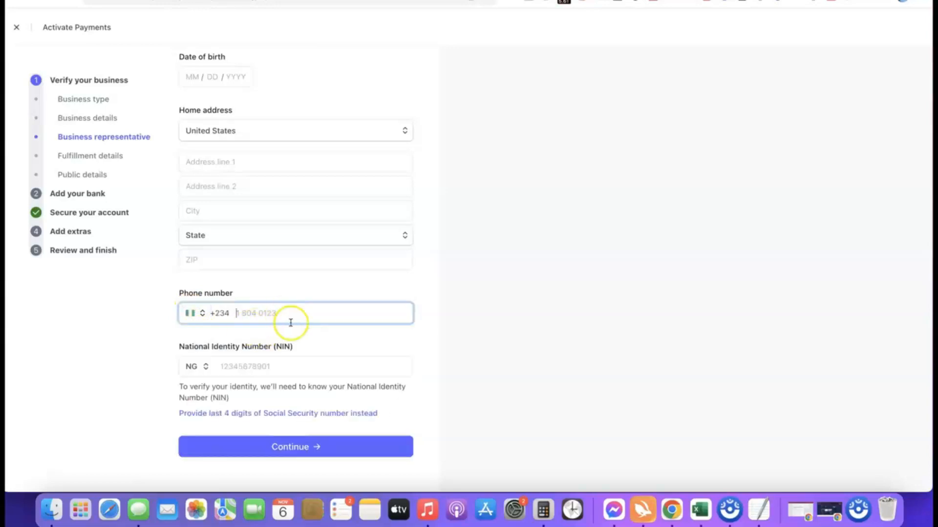
{"action": "scroll", "coordinate": [260, 299], "scroll_direction": "up", "scroll_amount": 2}
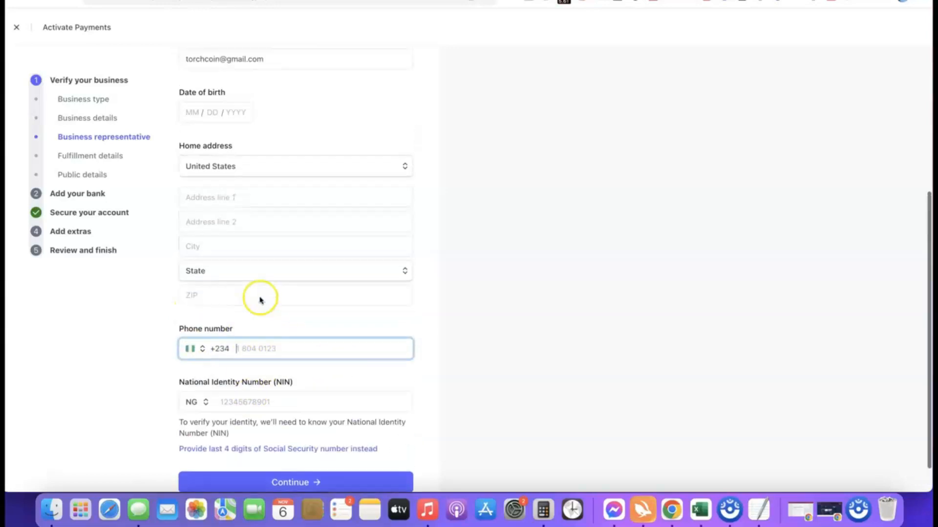
{"action": "scroll", "coordinate": [334, 219], "scroll_direction": "down", "scroll_amount": 2}
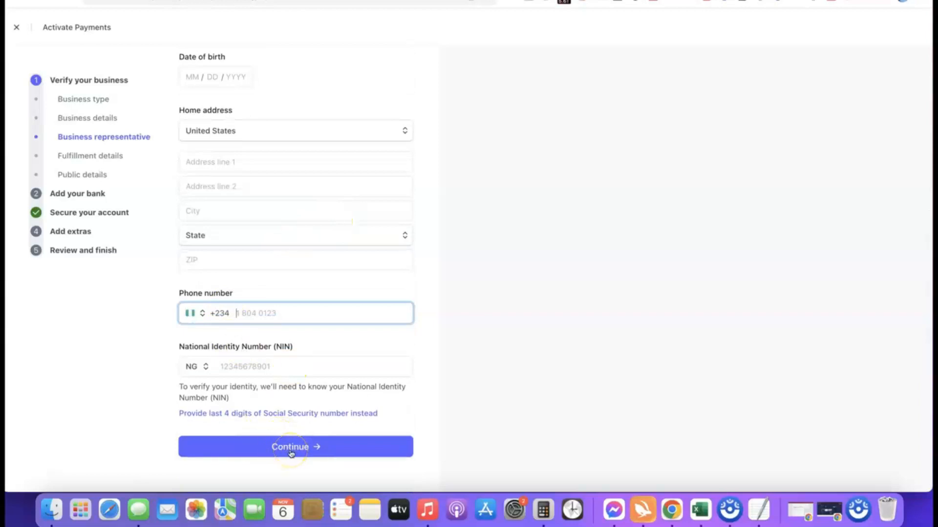
{"action": "scroll", "coordinate": [308, 347], "scroll_direction": "up", "scroll_amount": 5}
{"action": "scroll", "coordinate": [308, 348], "scroll_direction": "up", "scroll_amount": 2}
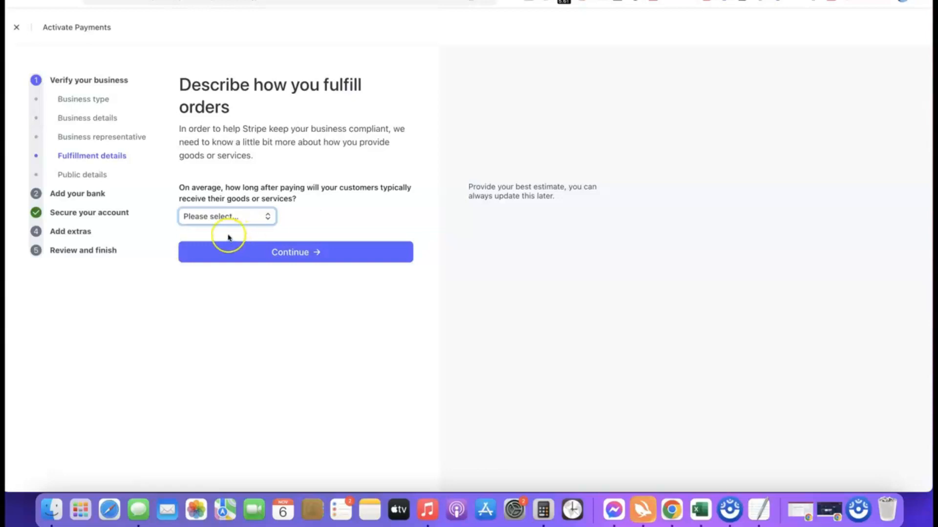
Step: Set the average time for customers to receive goods to Within one day and submit the fulfillment details
{"action": "left_click", "coordinate": [247, 221]}
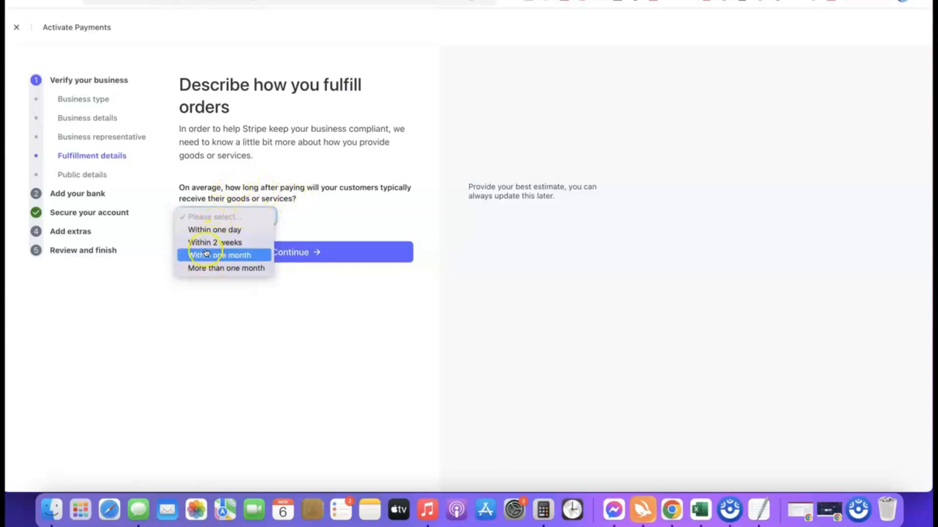
{"action": "left_click", "coordinate": [228, 244]}
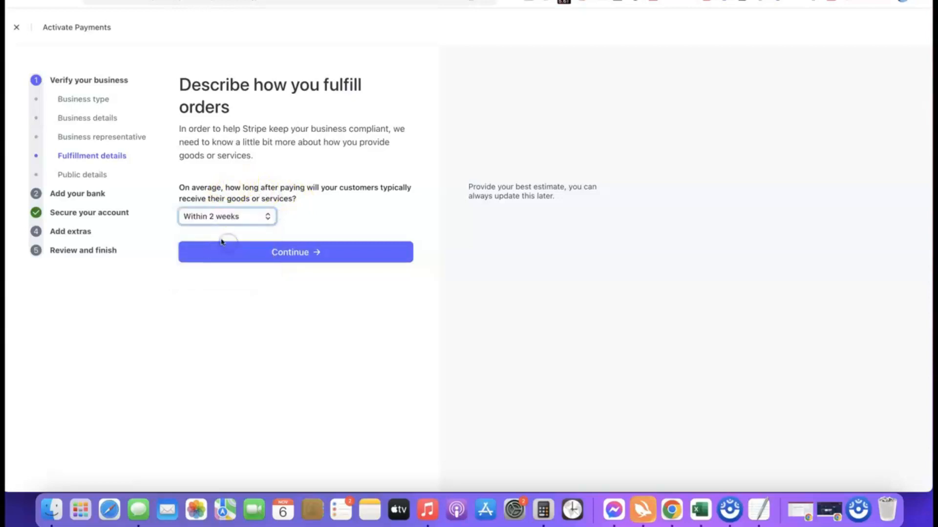
{"action": "left_click", "coordinate": [245, 217]}
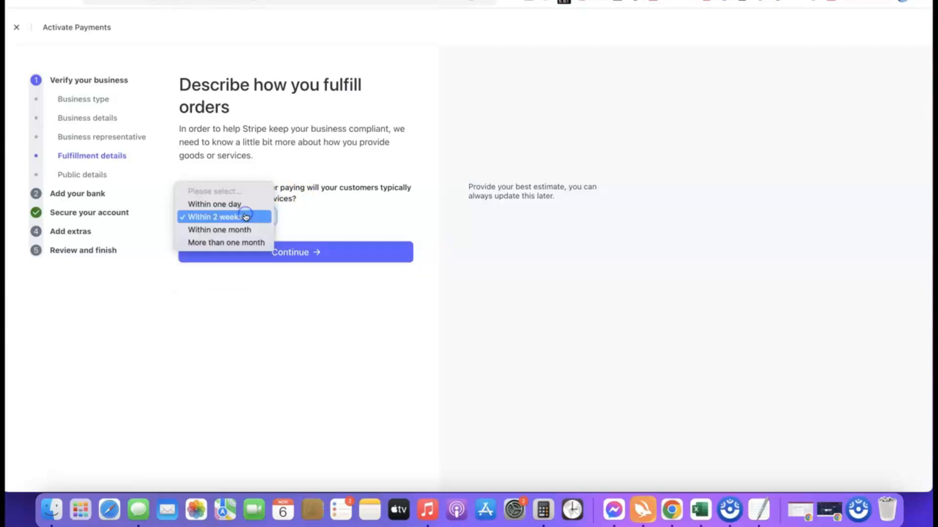
{"action": "left_click", "coordinate": [217, 204]}
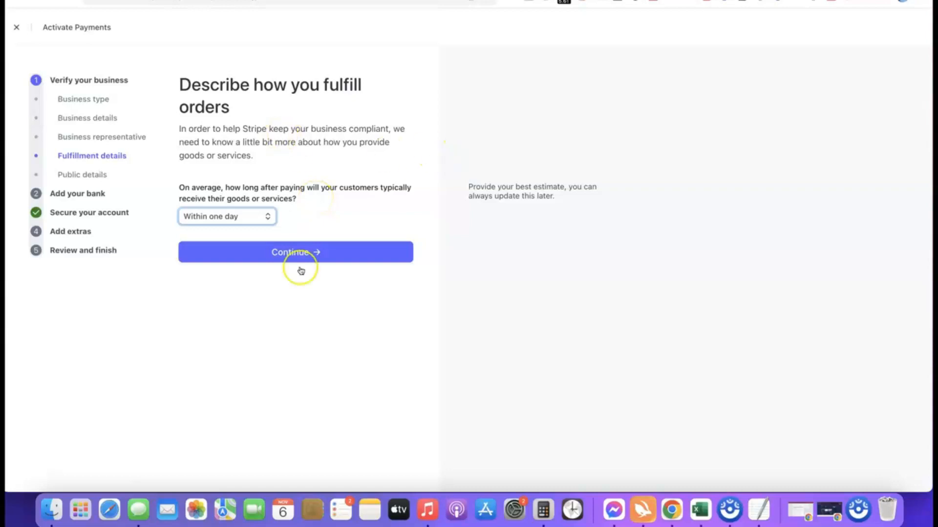
{"action": "left_click", "coordinate": [293, 253]}
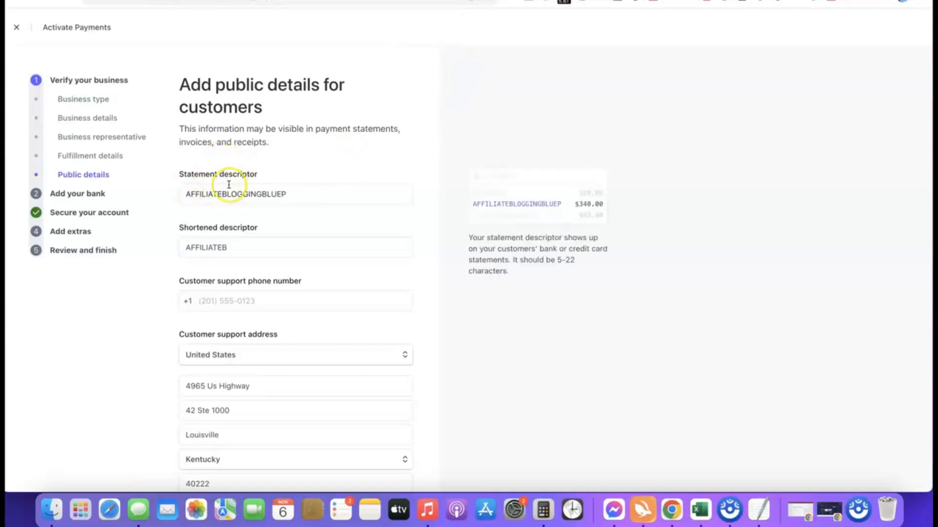
Step: Review the statement descriptor, shortened descriptor and customer support details, and submit the public details
{"action": "left_click", "coordinate": [285, 195]}
{"action": "left_click", "coordinate": [224, 245]}
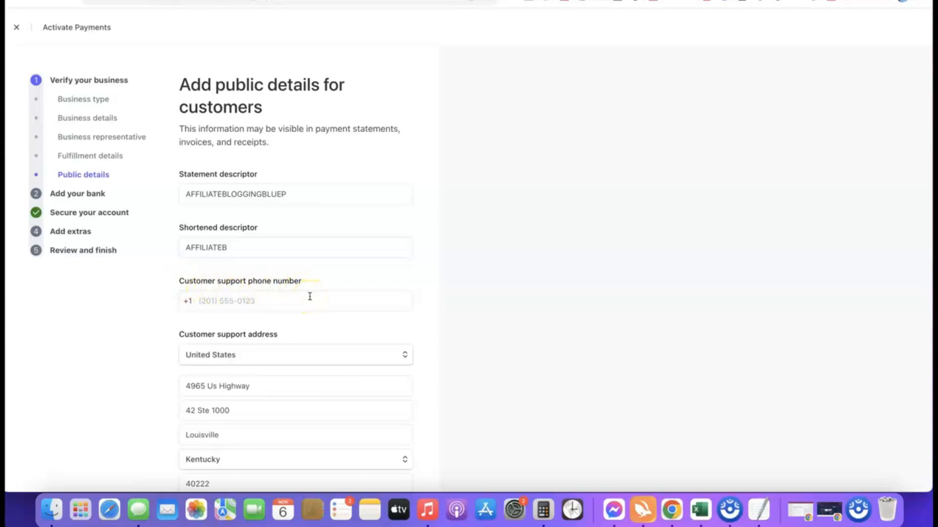
{"action": "scroll", "coordinate": [236, 200], "scroll_direction": "down", "scroll_amount": 3}
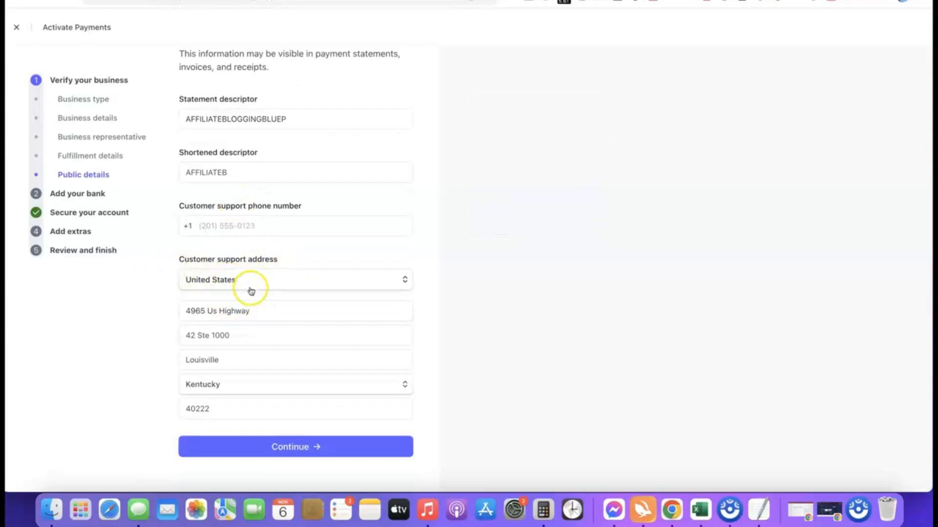
{"action": "scroll", "coordinate": [249, 289], "scroll_direction": "up", "scroll_amount": 2}
{"action": "scroll", "coordinate": [251, 291], "scroll_direction": "up", "scroll_amount": 1}
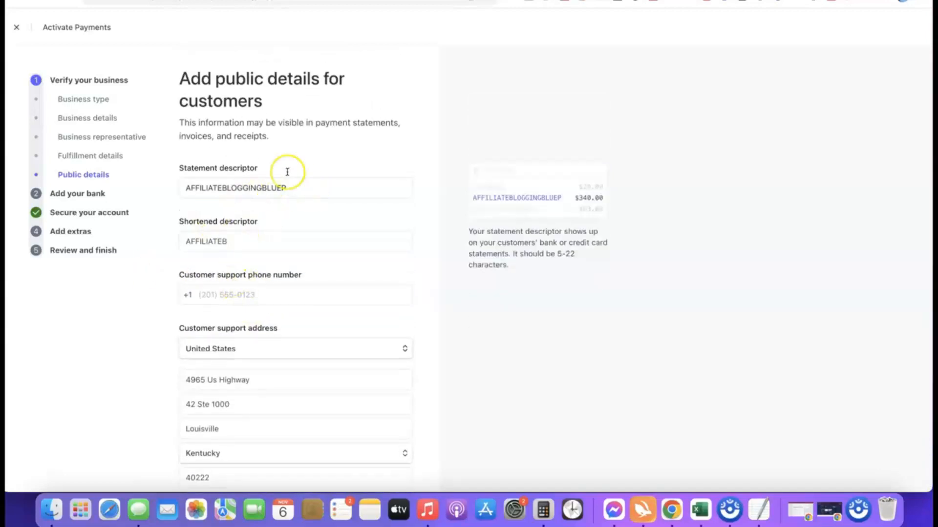
{"action": "scroll", "coordinate": [272, 163], "scroll_direction": "down", "scroll_amount": 3}
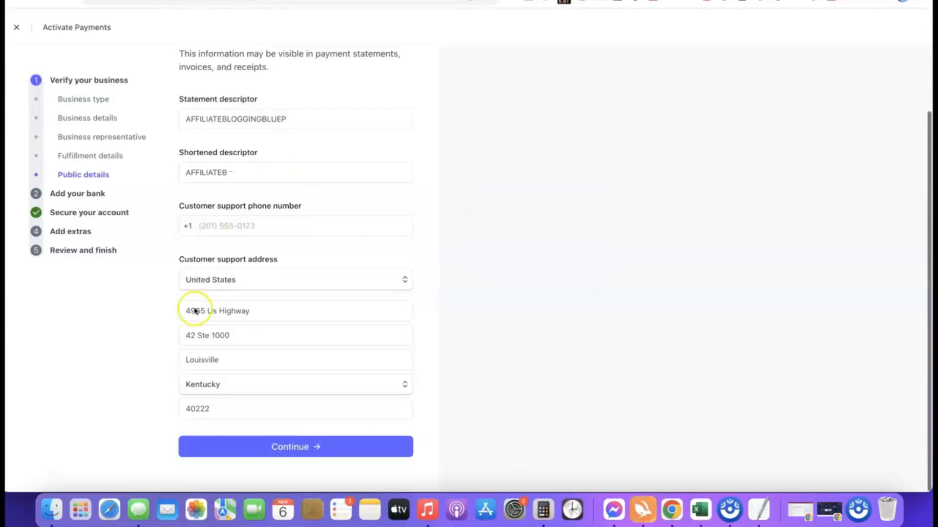
{"action": "left_click", "coordinate": [271, 448]}
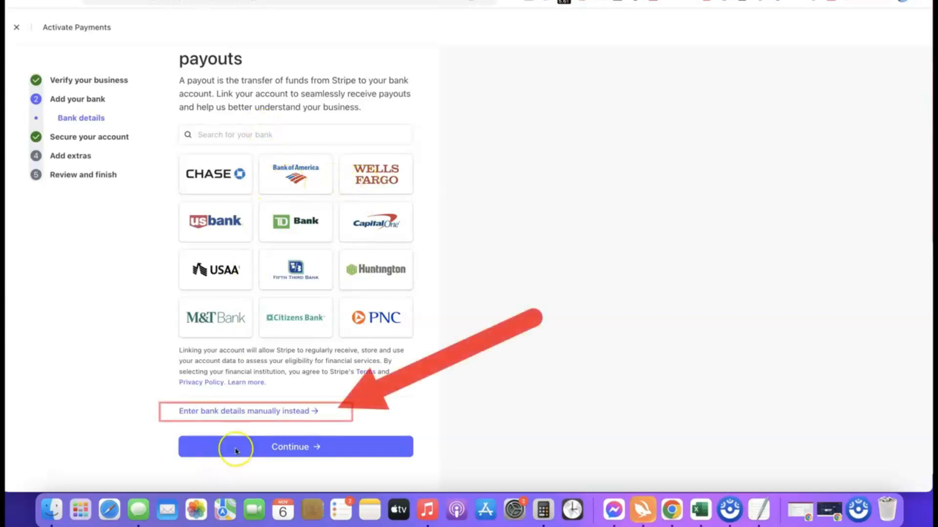
Step: Enter the payout bank's routing and account numbers manually, save them, and continue with the linked bank account
{"action": "left_click", "coordinate": [274, 412]}
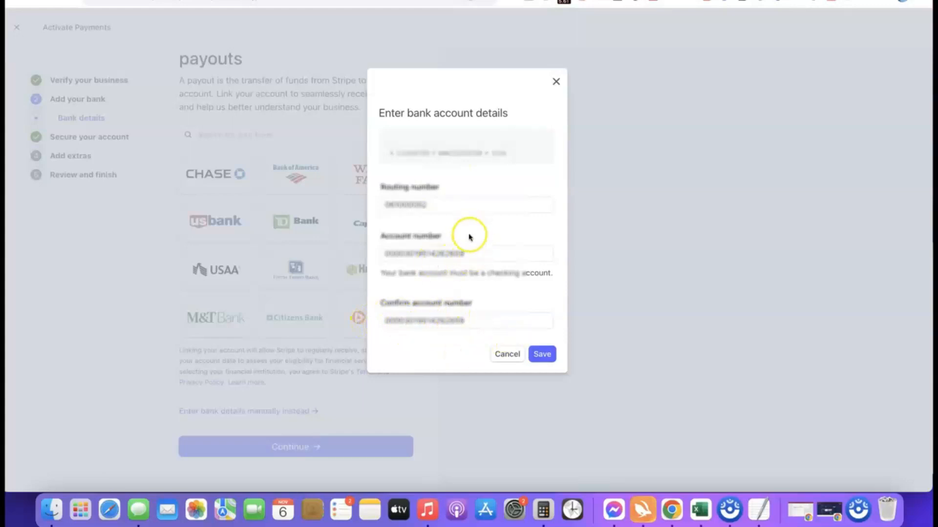
{"action": "left_click", "coordinate": [543, 355]}
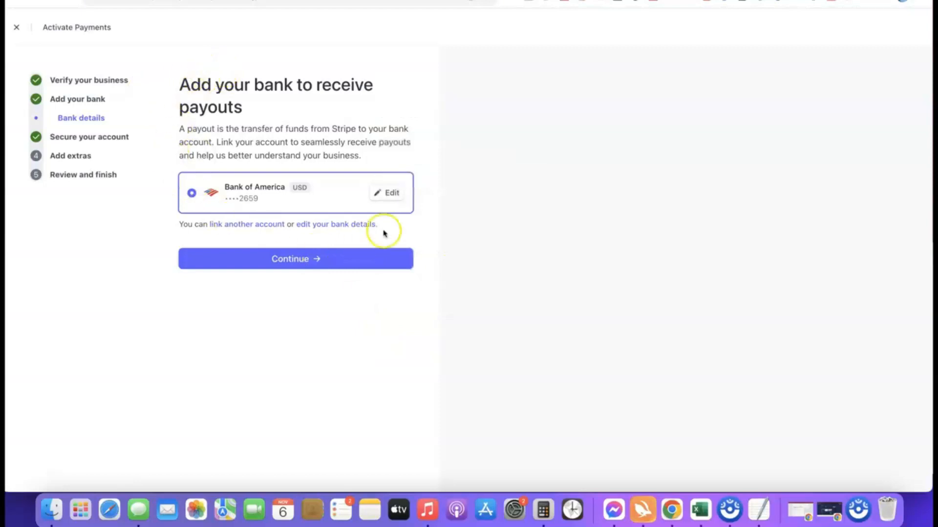
{"action": "left_click", "coordinate": [290, 261]}
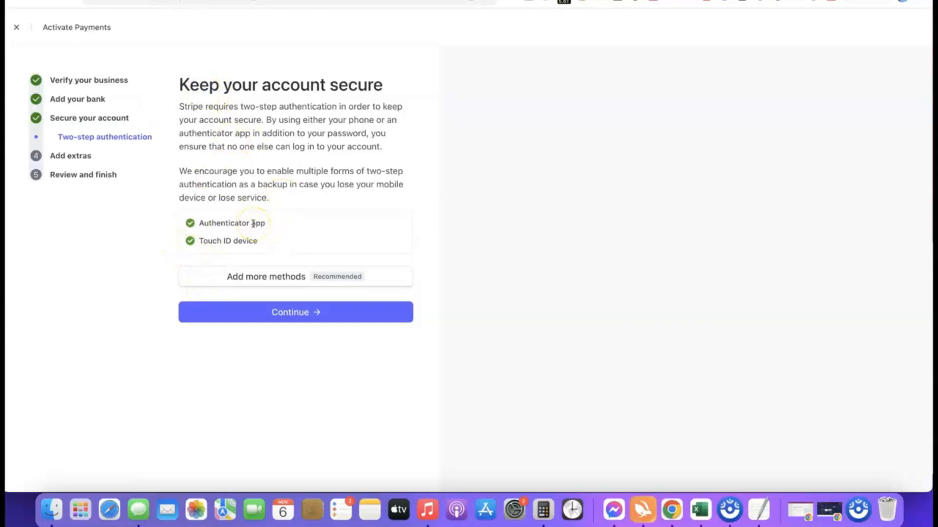
Step: Keep the existing two-step authentication methods and skip the optional sales tax calculation and climate contributions
{"action": "left_click", "coordinate": [298, 317]}
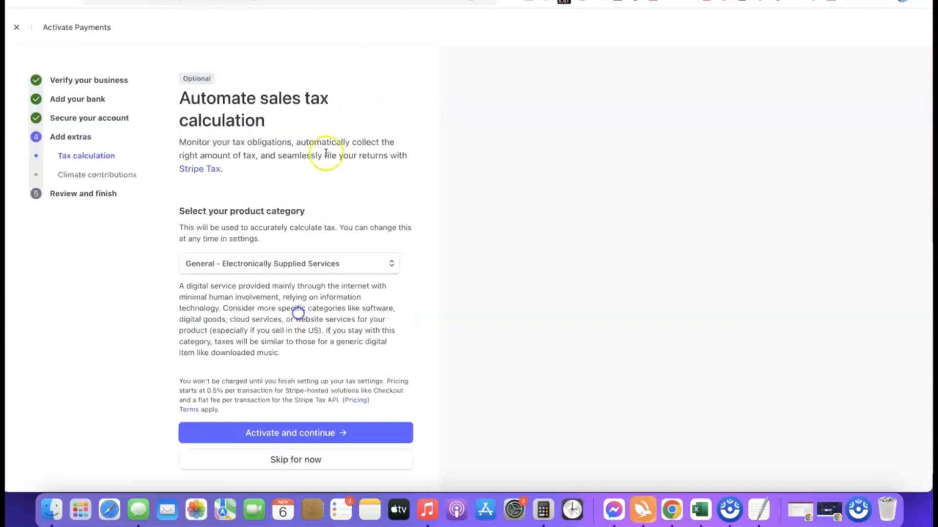
{"action": "scroll", "coordinate": [328, 156], "scroll_direction": "down", "scroll_amount": 1}
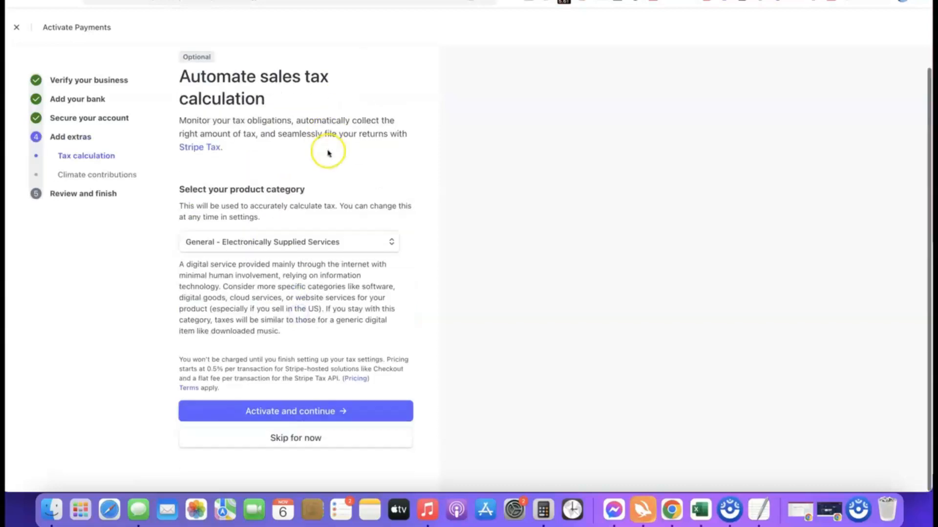
{"action": "left_click", "coordinate": [296, 439]}
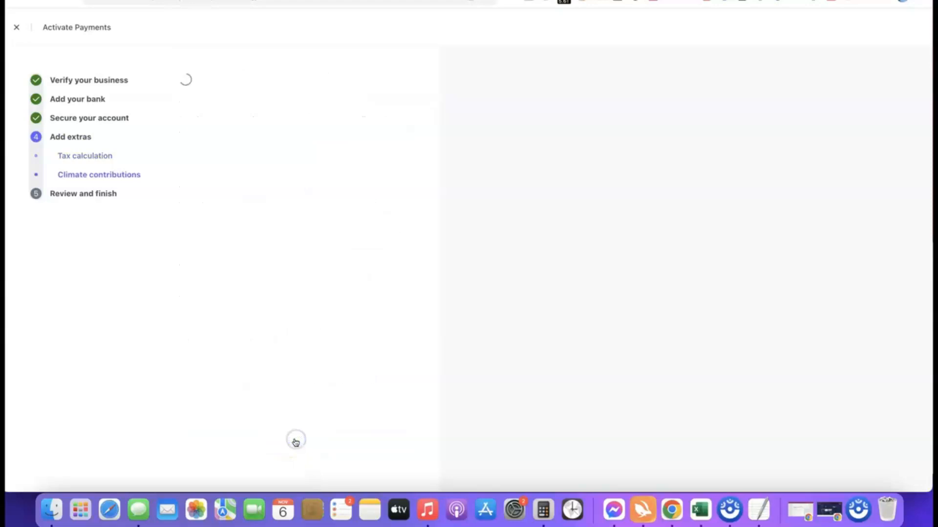
{"action": "left_click", "coordinate": [313, 446]}
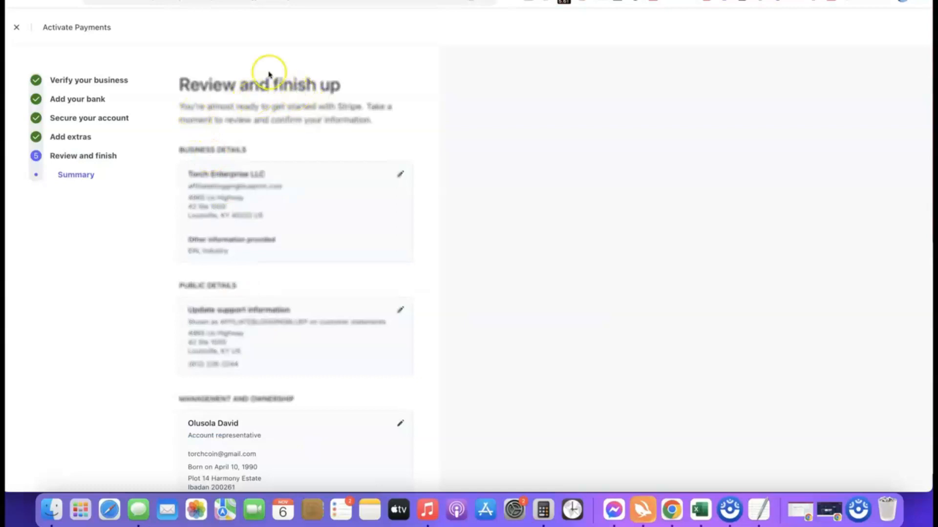
Step: Review the business, ownership and payout details in the activation summary, agree to the terms and submit the application
{"action": "scroll", "coordinate": [269, 75], "scroll_direction": "down", "scroll_amount": 5}
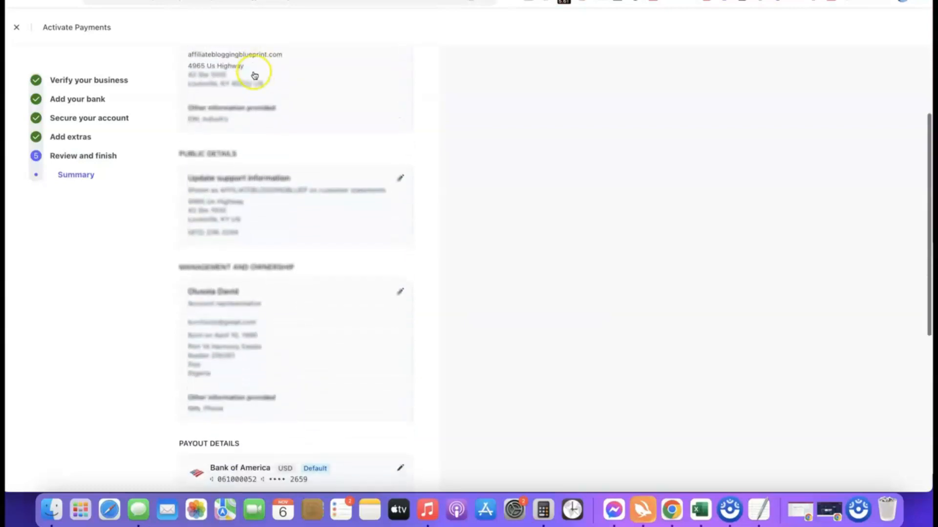
{"action": "scroll", "coordinate": [255, 73], "scroll_direction": "up", "scroll_amount": 2}
{"action": "scroll", "coordinate": [295, 96], "scroll_direction": "down", "scroll_amount": 8}
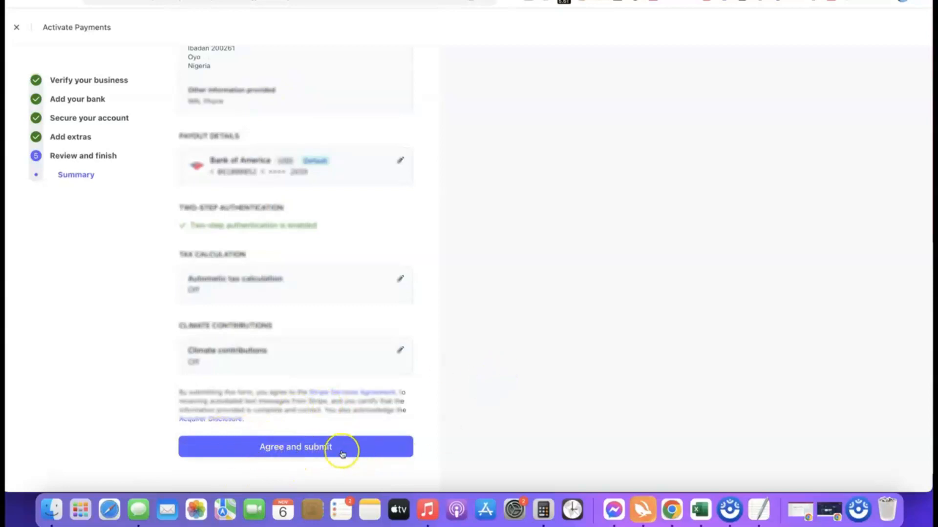
{"action": "left_click", "coordinate": [286, 447]}
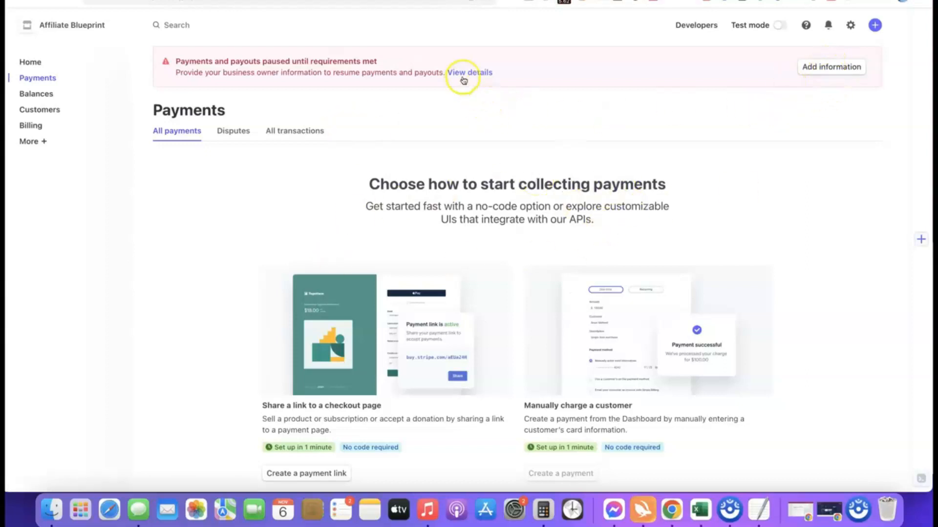
Step: Open the missing business owner requirements and start updating the account representative's information
{"action": "left_click", "coordinate": [812, 67]}
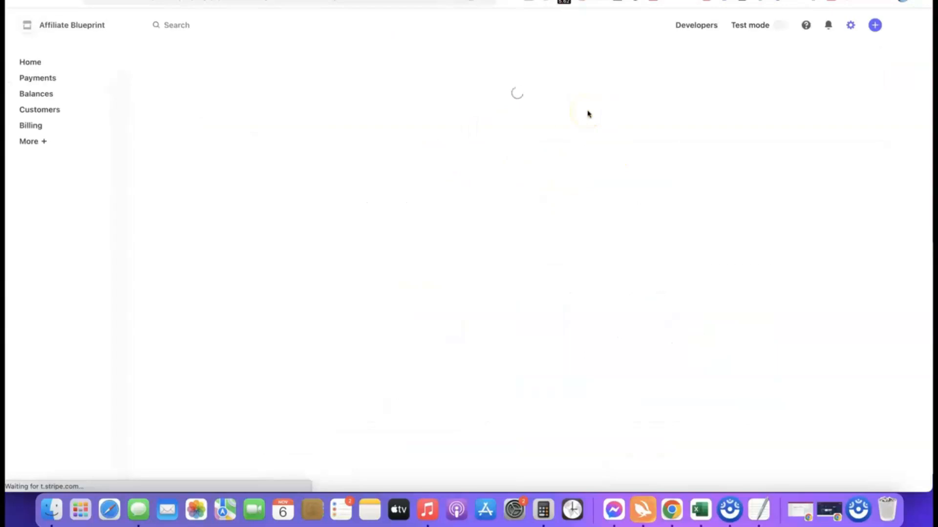
{"action": "scroll", "coordinate": [477, 132], "scroll_direction": "down", "scroll_amount": 3}
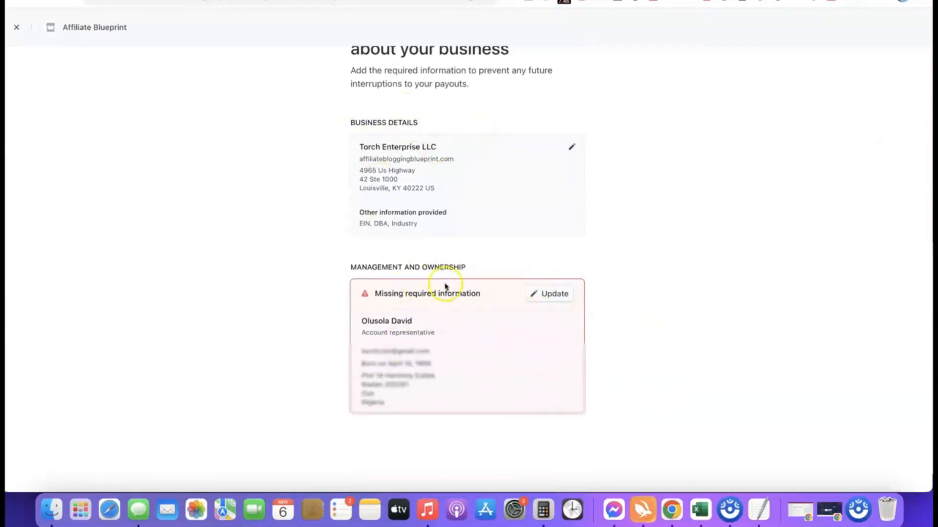
{"action": "scroll", "coordinate": [684, 268], "scroll_direction": "down", "scroll_amount": 1}
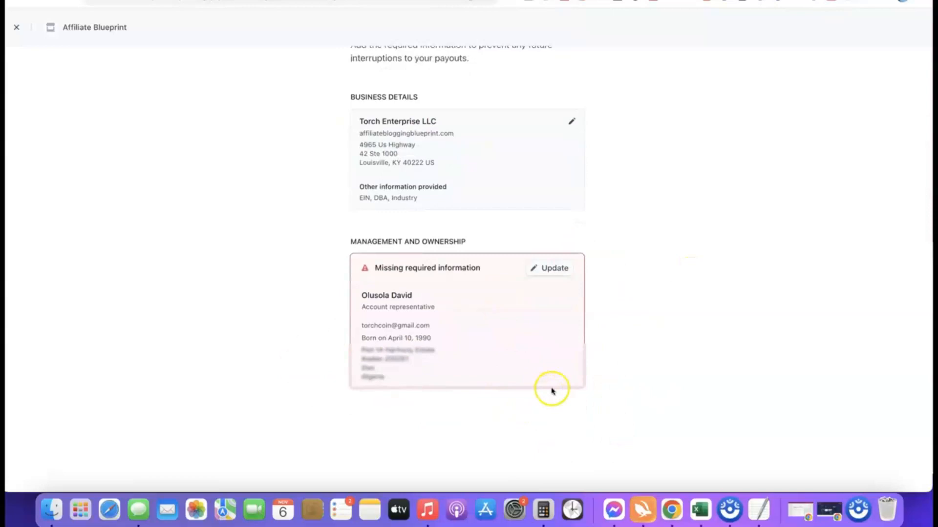
{"action": "left_click", "coordinate": [552, 268]}
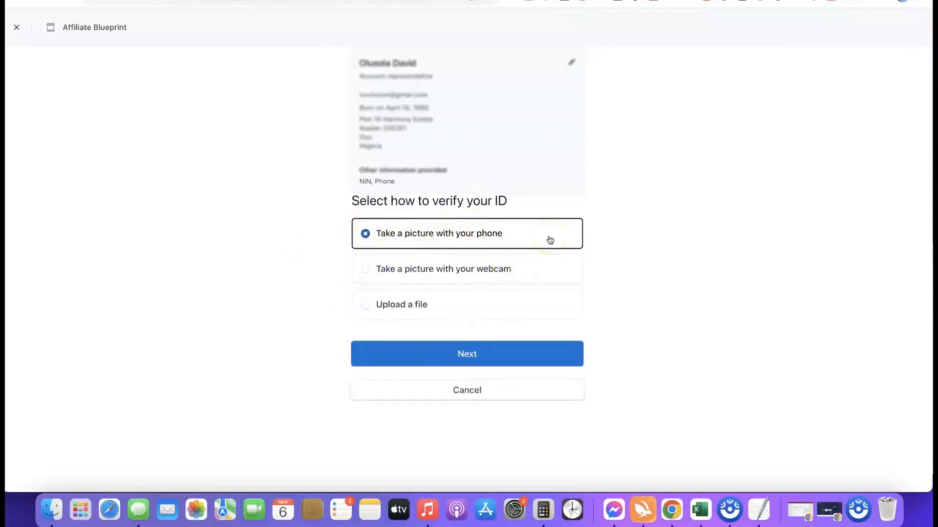
Step: Choose to verify the representative's ID by uploading a file, with Driver's license as the identification type
{"action": "left_click", "coordinate": [373, 306]}
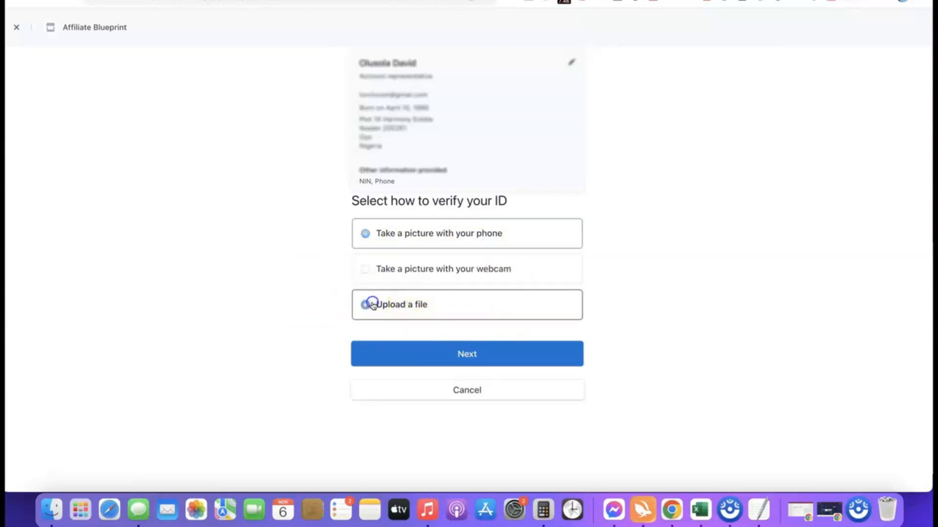
{"action": "left_click", "coordinate": [462, 354]}
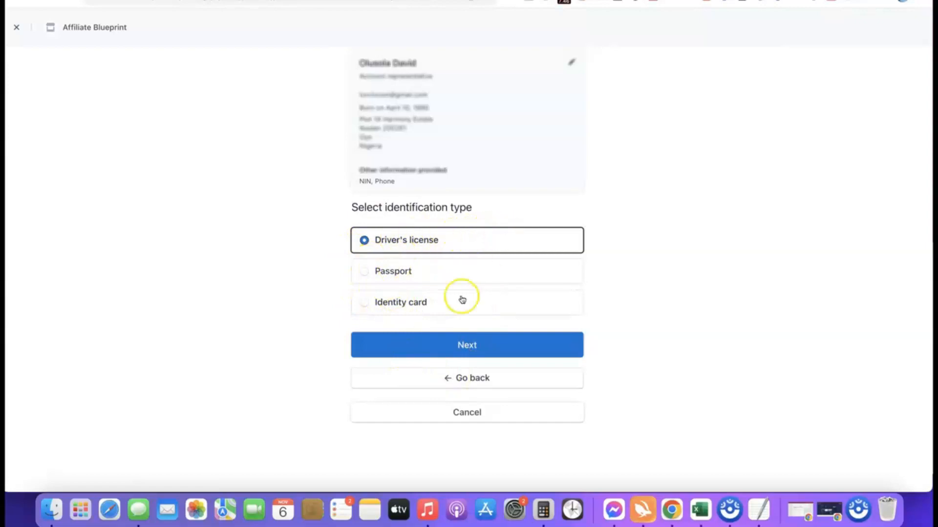
{"action": "left_click", "coordinate": [468, 348]}
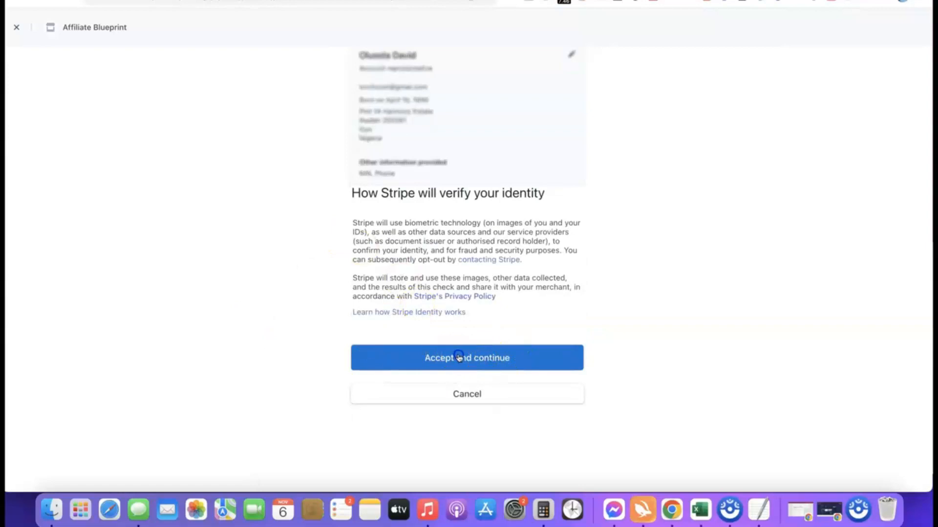
Step: Accept the identity verification terms and upload the Drivers License image as the front of the document
{"action": "left_click", "coordinate": [458, 357]}
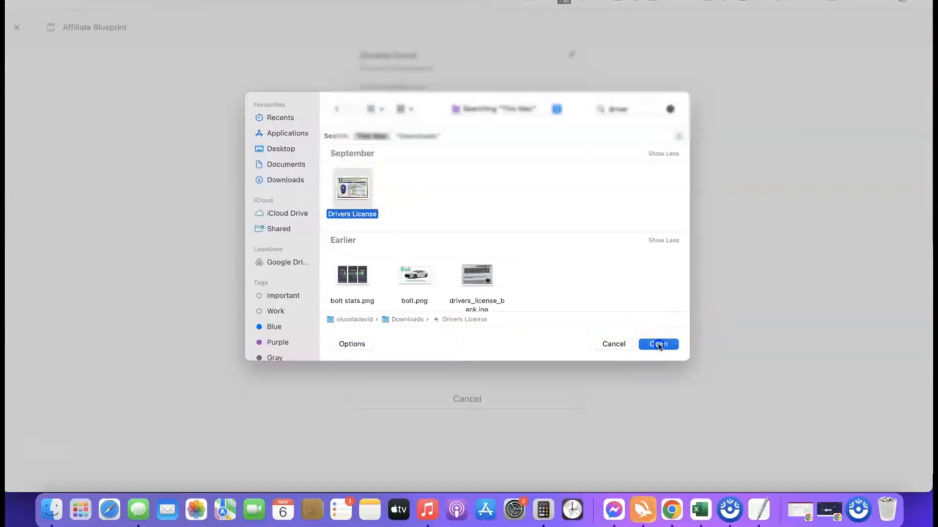
{"action": "left_click", "coordinate": [659, 344]}
{"action": "left_click", "coordinate": [462, 366]}
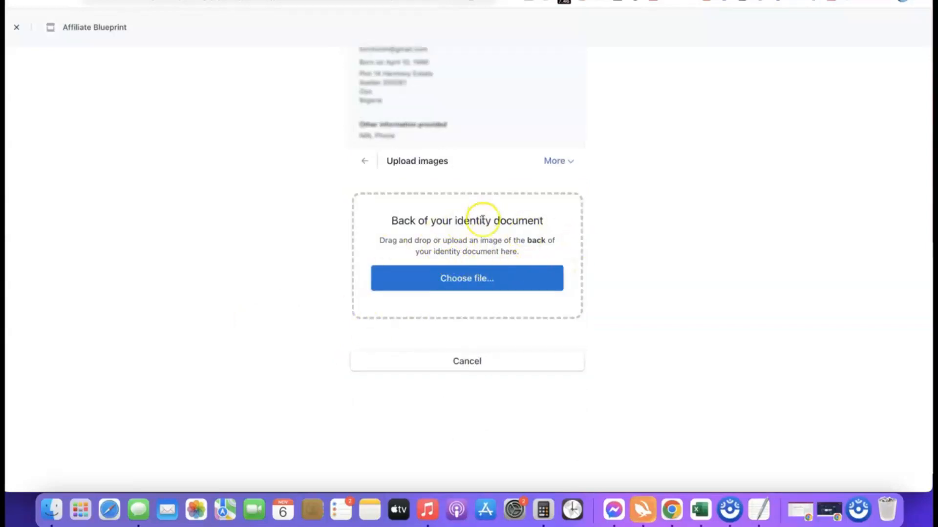
Step: Upload drivers_license_back.jpg as the back of the identity document, continue with that image anyway, and return to the dashboard
{"action": "left_click", "coordinate": [470, 280]}
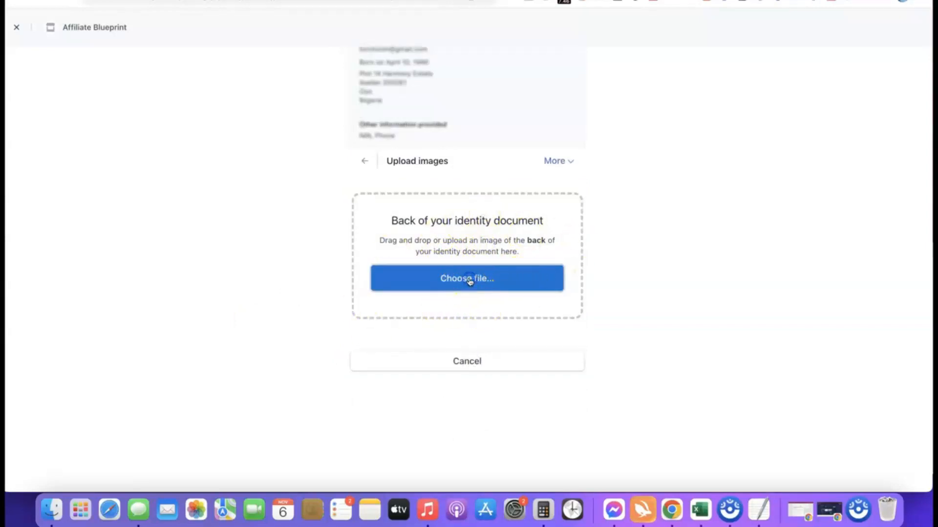
{"action": "key", "text": "super+f"}
{"action": "type", "text": "drivers"}
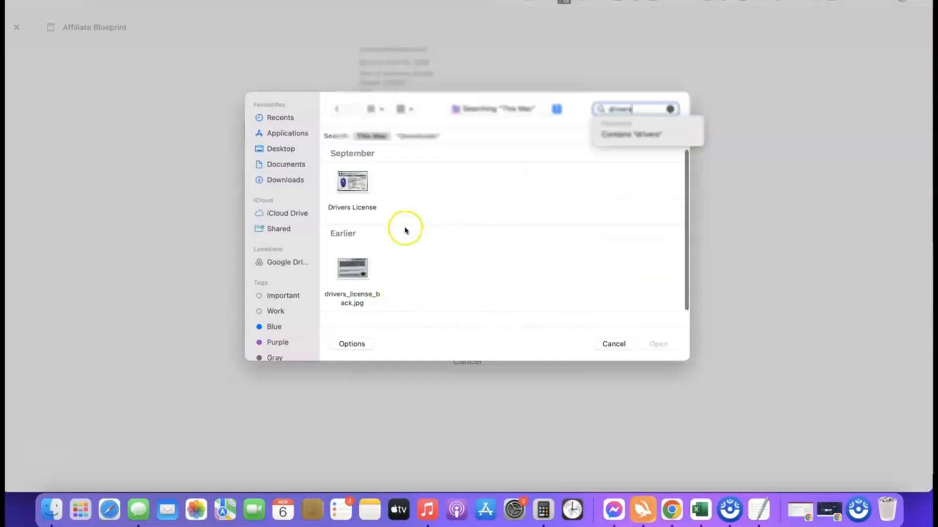
{"action": "left_click", "coordinate": [349, 267]}
{"action": "left_click", "coordinate": [658, 345]}
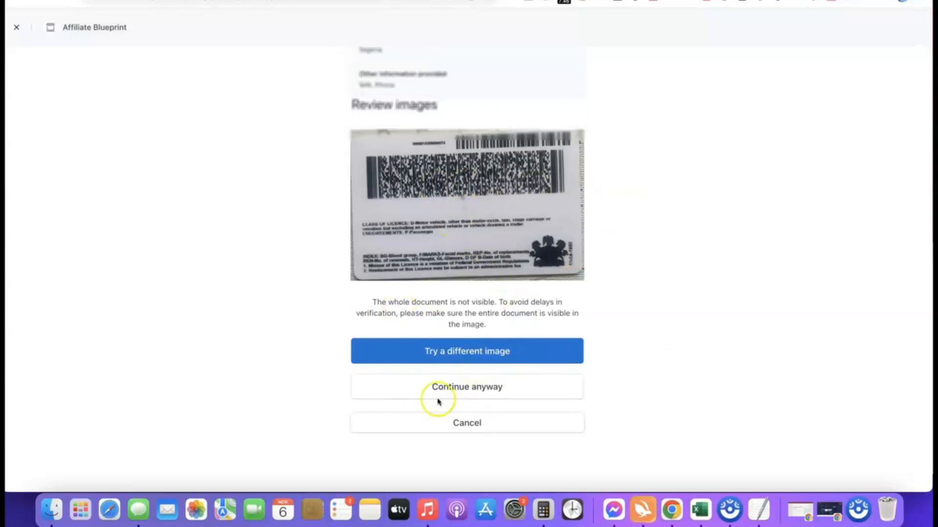
{"action": "left_click", "coordinate": [461, 387]}
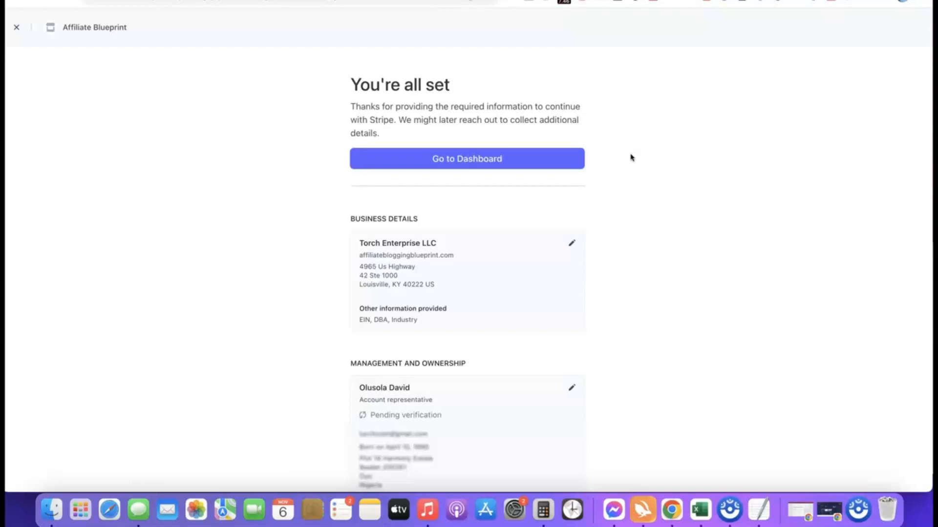
{"action": "left_click", "coordinate": [466, 158]}
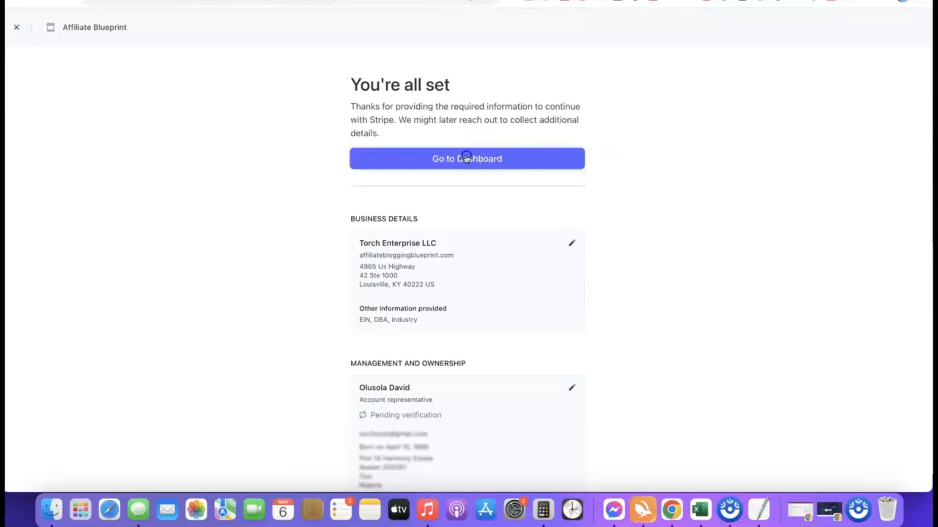